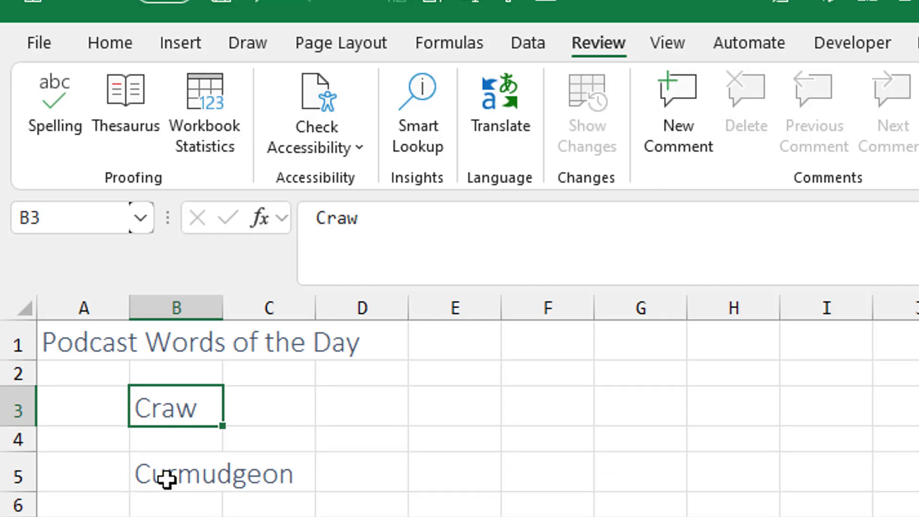
Select 'Curmudgeon' in cell B5 and look up its definition with Smart Lookup
{"action": "left_click", "coordinate": [166, 478]}
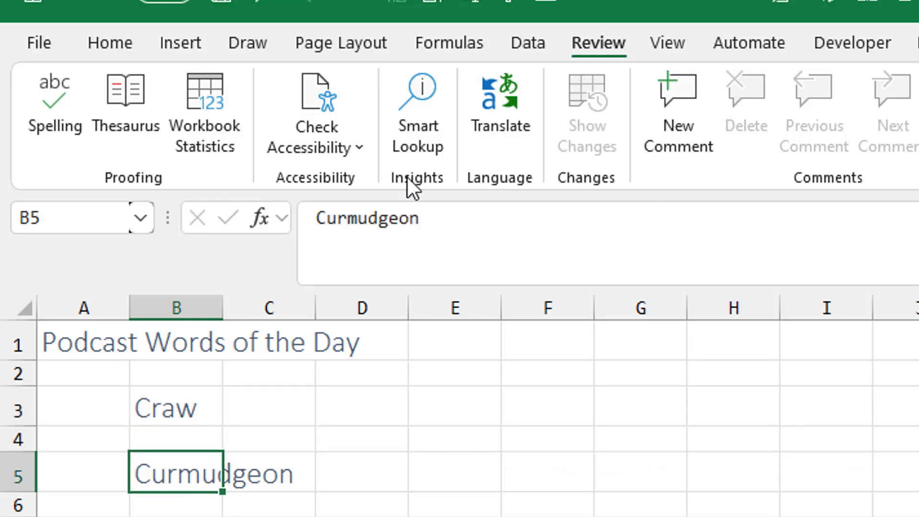
{"action": "left_click", "coordinate": [431, 111]}
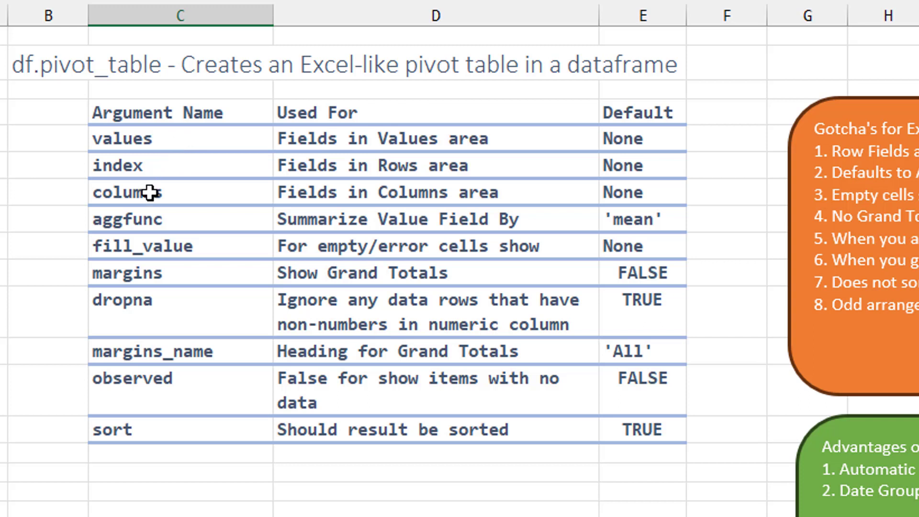
{"action": "left_click", "coordinate": [155, 168]}
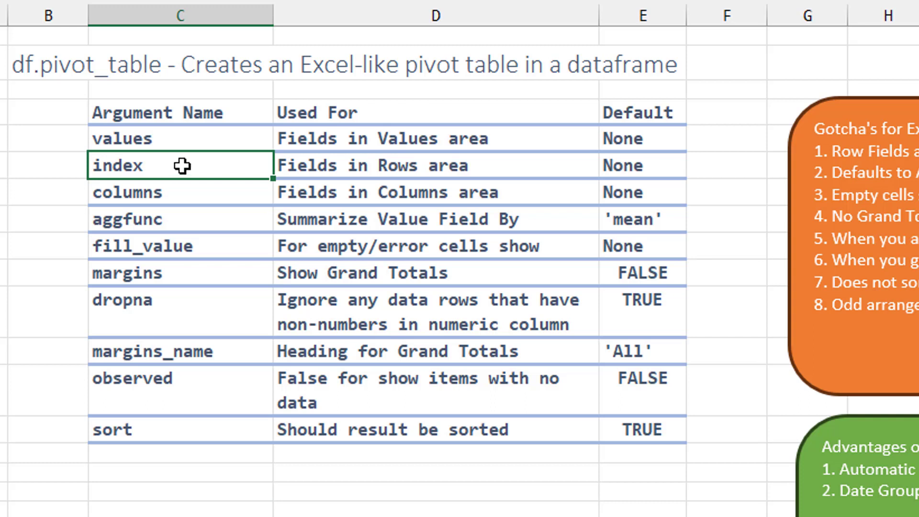
{"action": "left_click", "coordinate": [166, 218]}
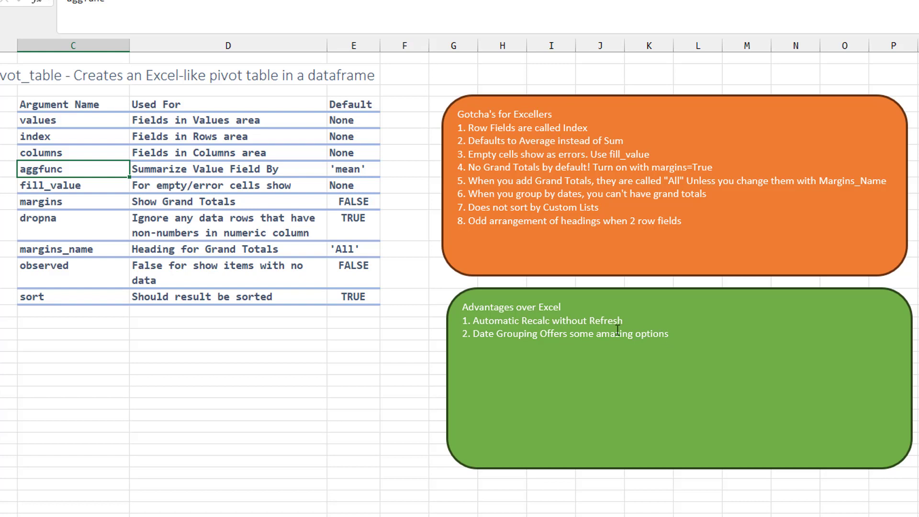
On the sales data sheet, select the Python pivot cell in column K and scroll right to its output
{"action": "left_click", "coordinate": [173, 515]}
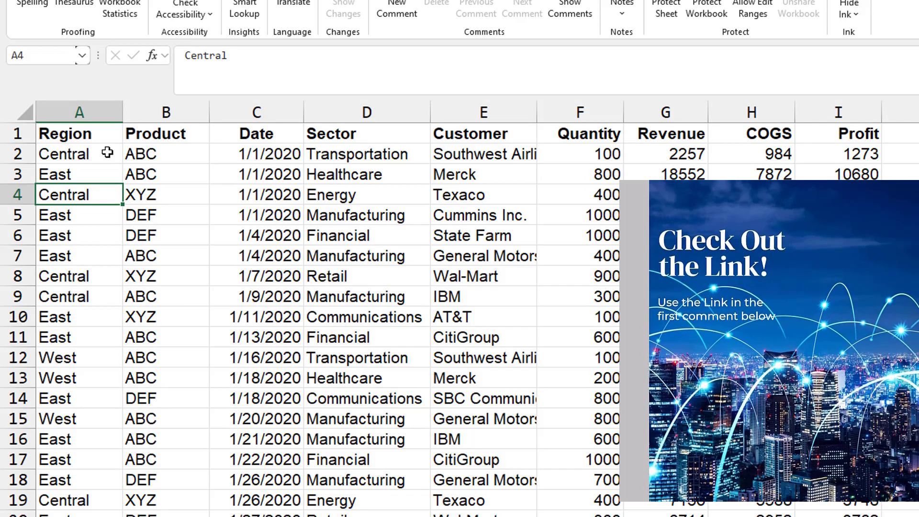
{"action": "key", "text": "Right"}
{"action": "key", "text": "Right"}
{"action": "key", "text": "Right"}
{"action": "key", "text": "Right"}
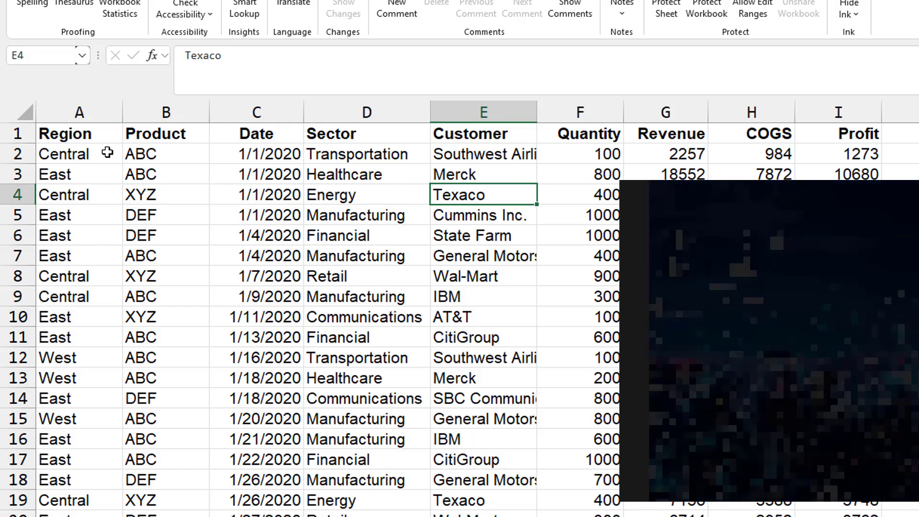
{"action": "left_click", "coordinate": [918, 152]}
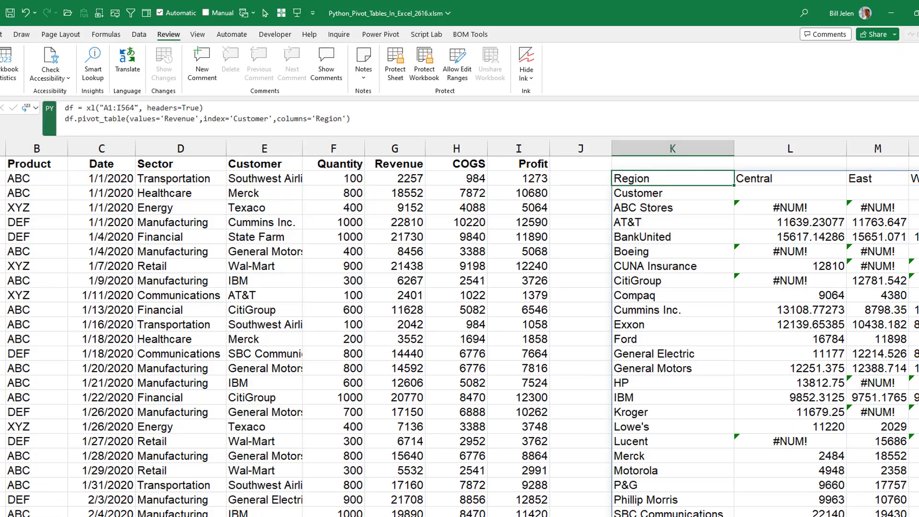
{"action": "scroll", "coordinate": [459, 328], "scroll_direction": "right", "scroll_amount": 8}
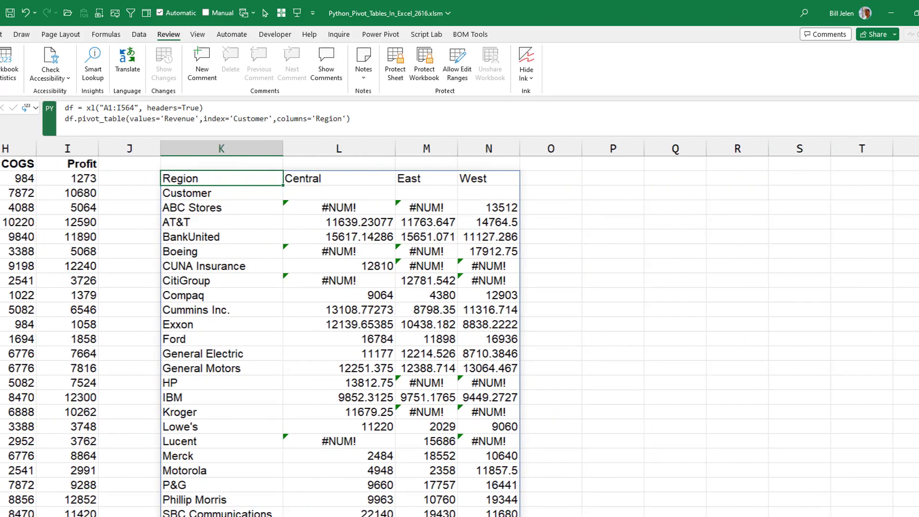
{"action": "scroll", "coordinate": [459, 327], "scroll_direction": "right", "scroll_amount": 2}
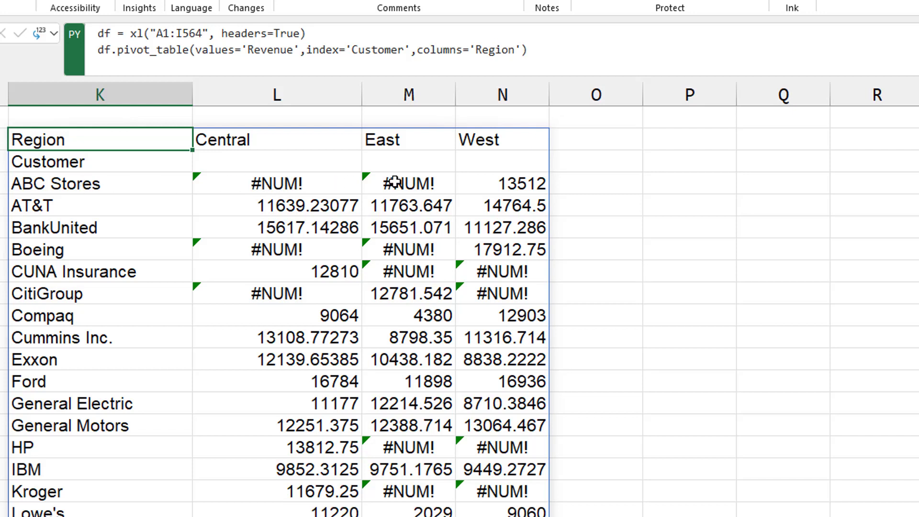
Add fill_value=0 to the pivot_table call so empty customer-region cells show 0
{"action": "left_click", "coordinate": [521, 50]}
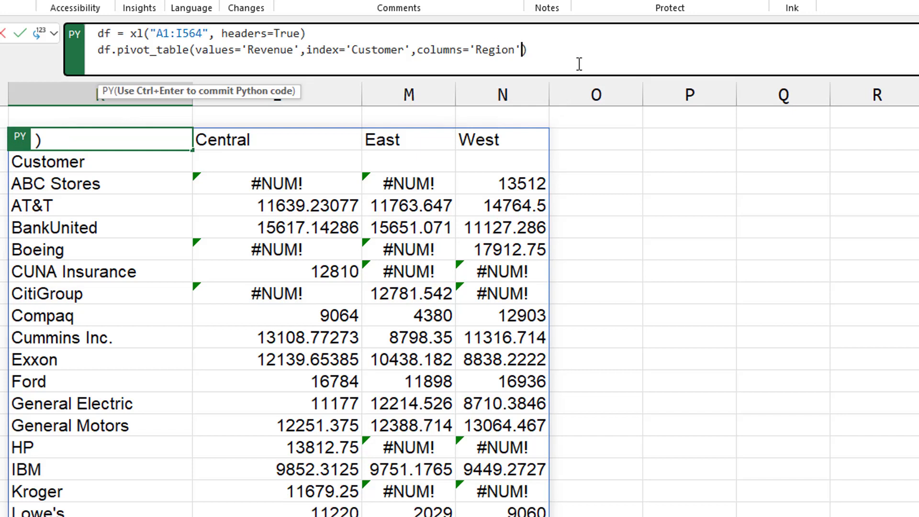
{"action": "type", "text": ",fill_value"}
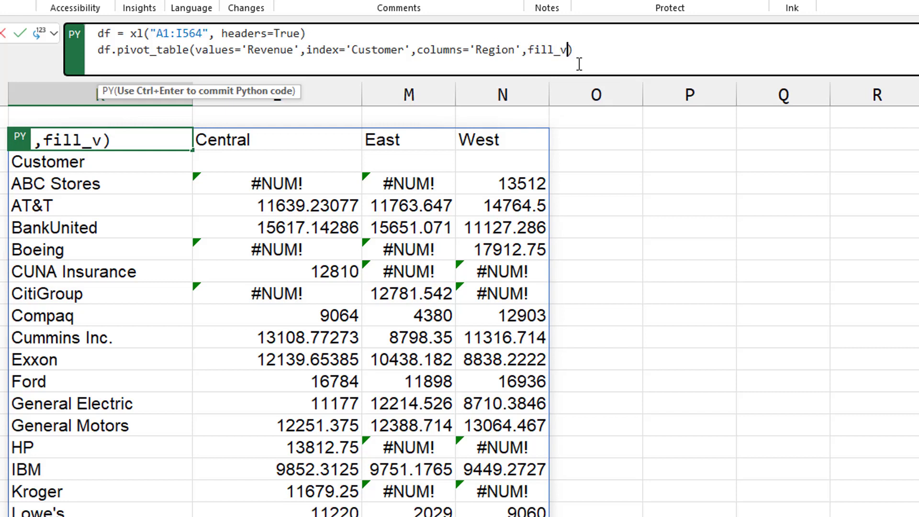
{"action": "type", "text": "=0"}
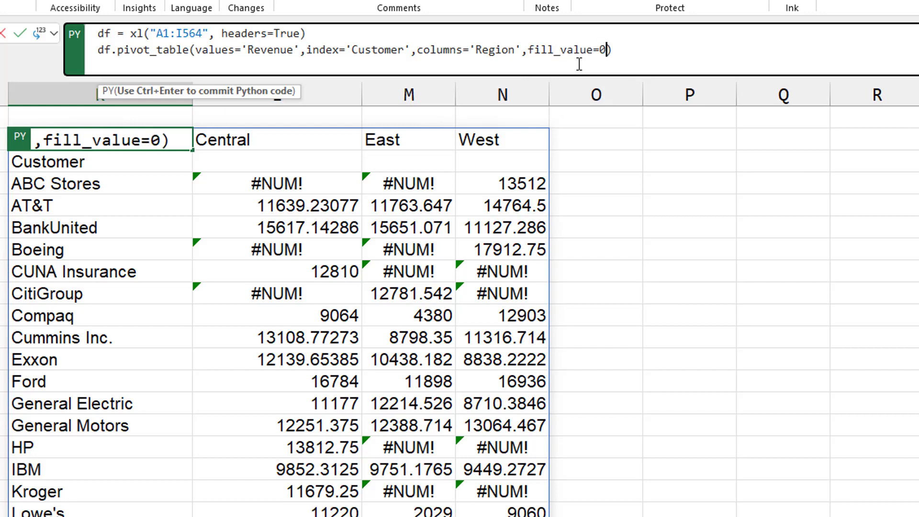
{"action": "key", "text": "ctrl+Return"}
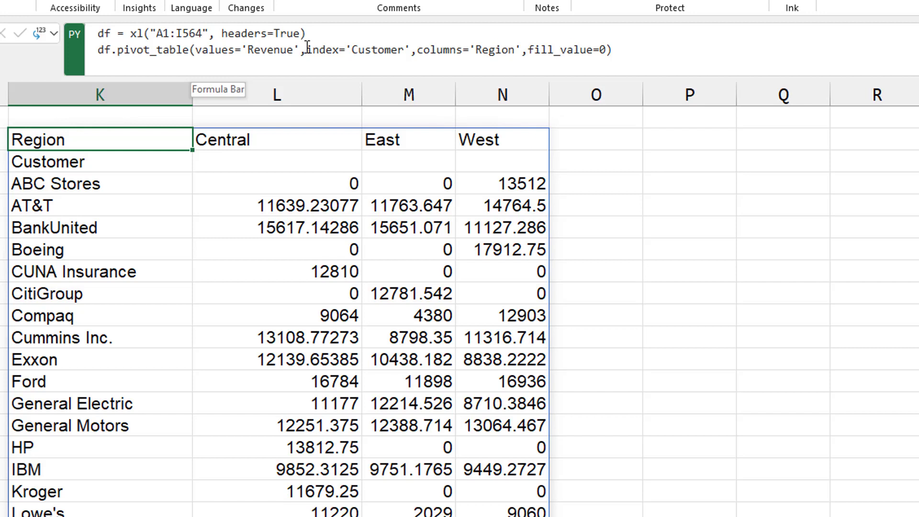
Insert aggfunc='sum' before fill_value so Revenue is summed per customer and region
{"action": "left_click", "coordinate": [528, 49]}
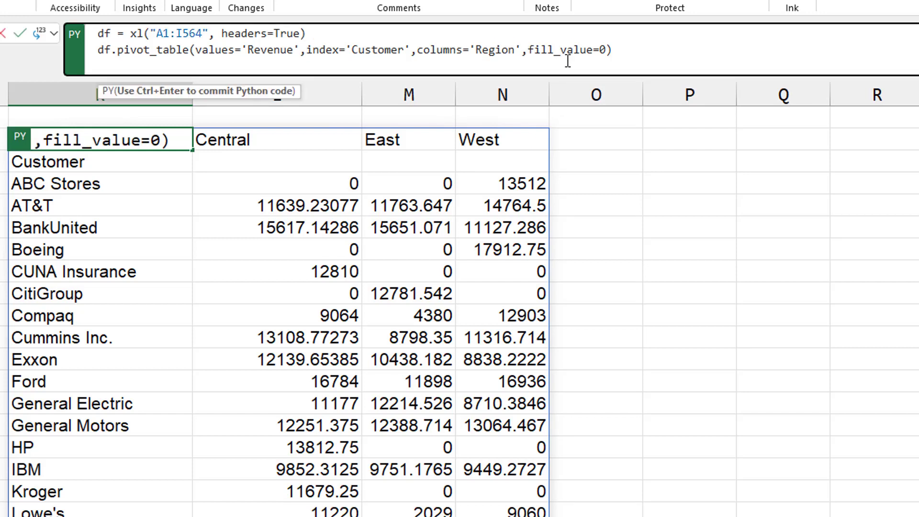
{"action": "key", "text": "Right"}
{"action": "key", "text": "Left"}
{"action": "type", "text": "aggfunc="}
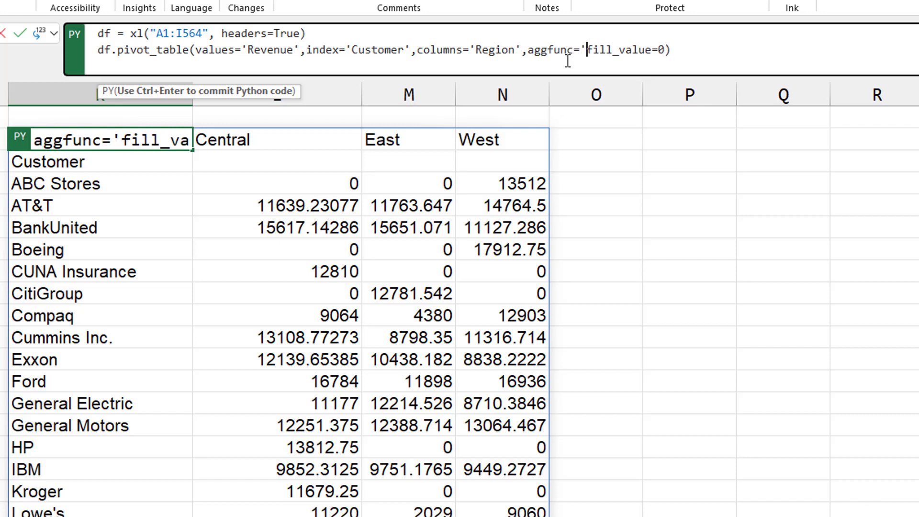
{"action": "type", "text": "sum',"}
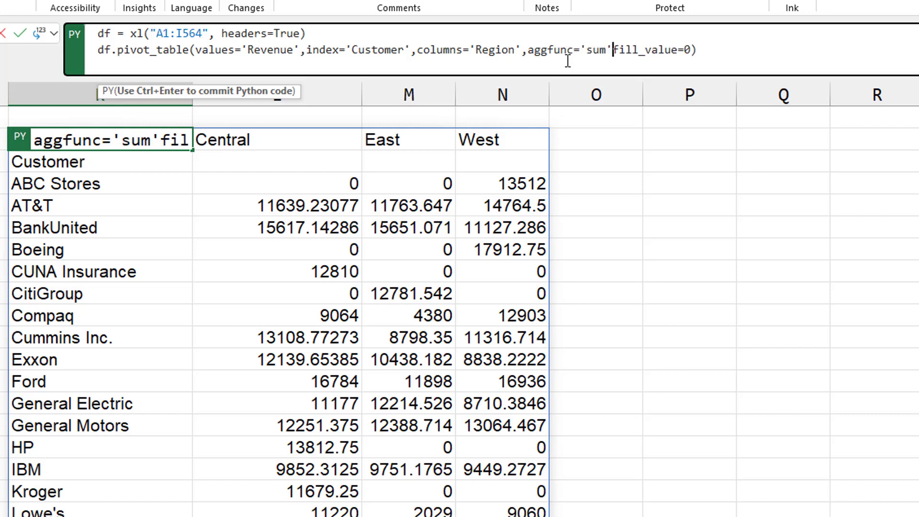
{"action": "key", "text": "End"}
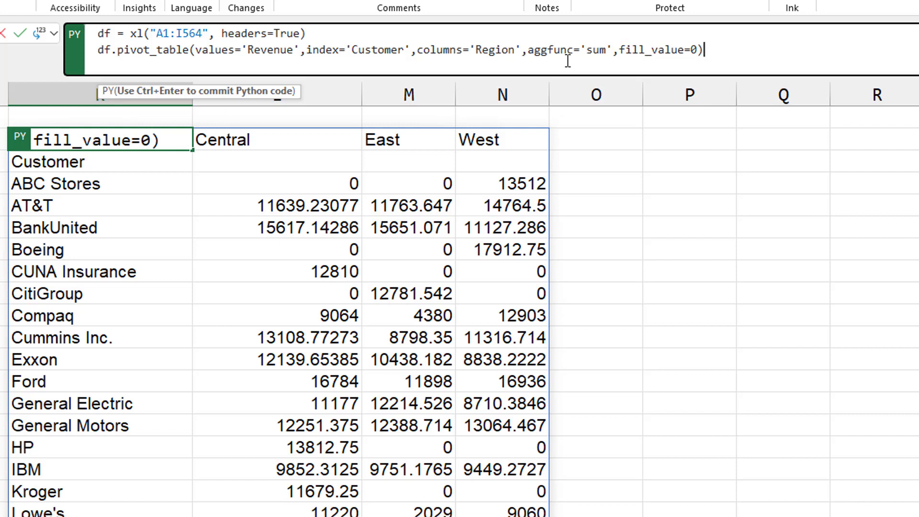
{"action": "key", "text": "ctrl+Return"}
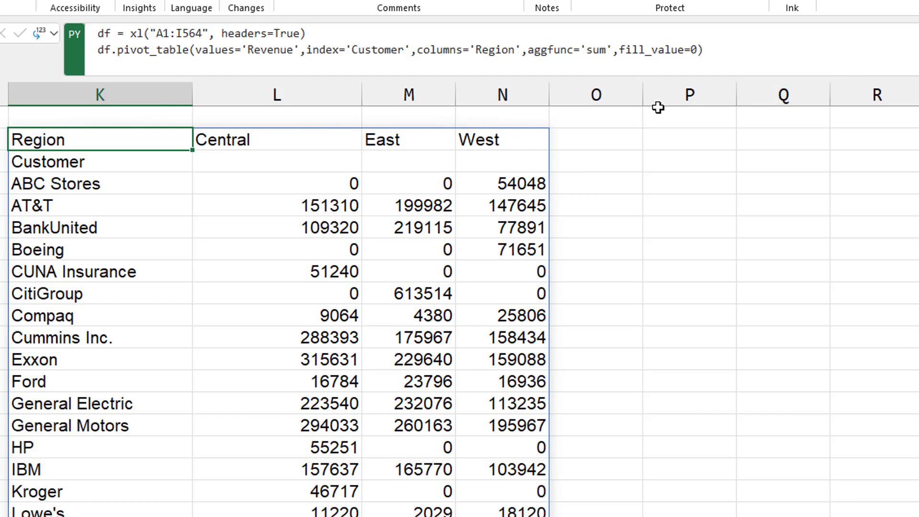
Add margins=True to the pivot_table call and check the All totals row at the bottom
{"action": "left_click", "coordinate": [697, 50]}
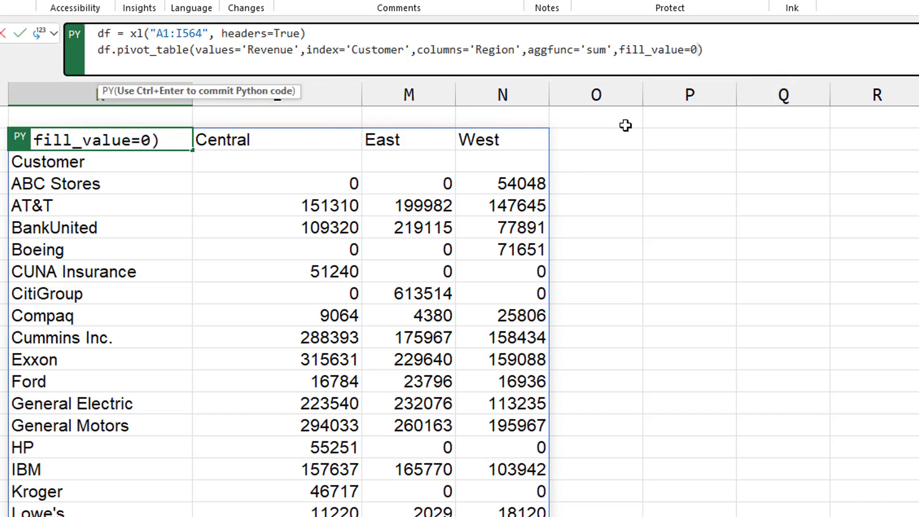
{"action": "type", "text": ",margins=T"}
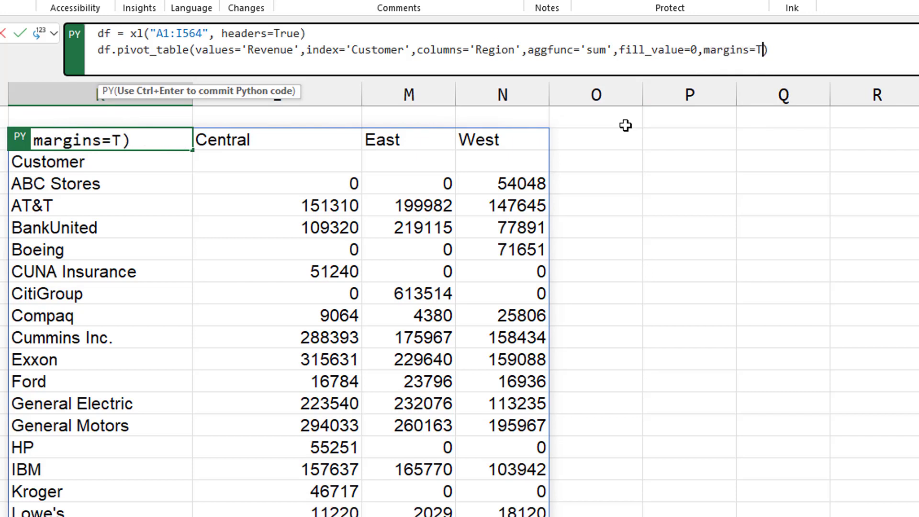
{"action": "type", "text": "rue"}
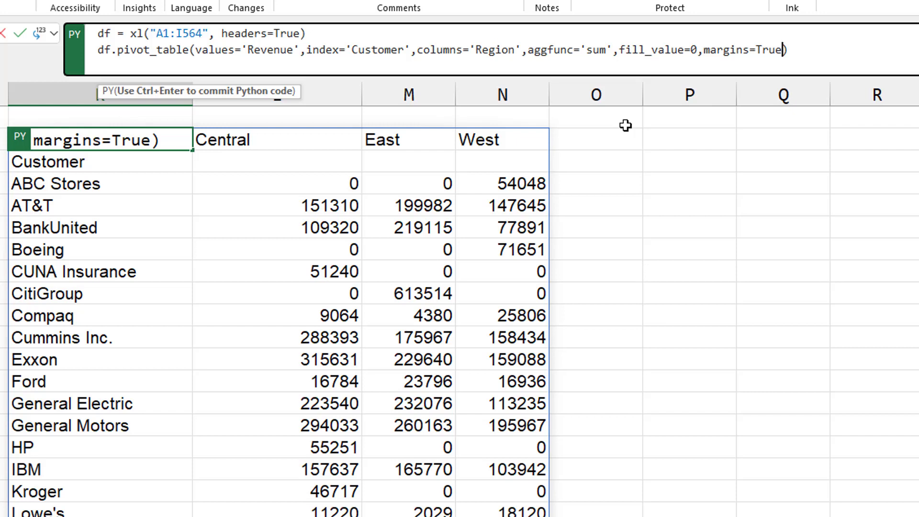
{"action": "key", "text": "End"}
{"action": "key", "text": "ctrl+Return"}
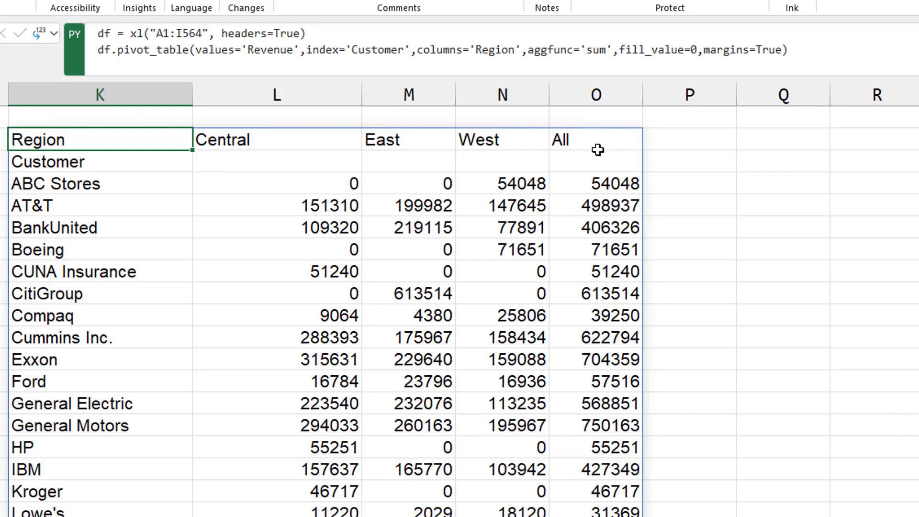
{"action": "scroll", "coordinate": [69, 138], "scroll_direction": "down", "scroll_amount": 10}
{"action": "left_click", "coordinate": [68, 138]}
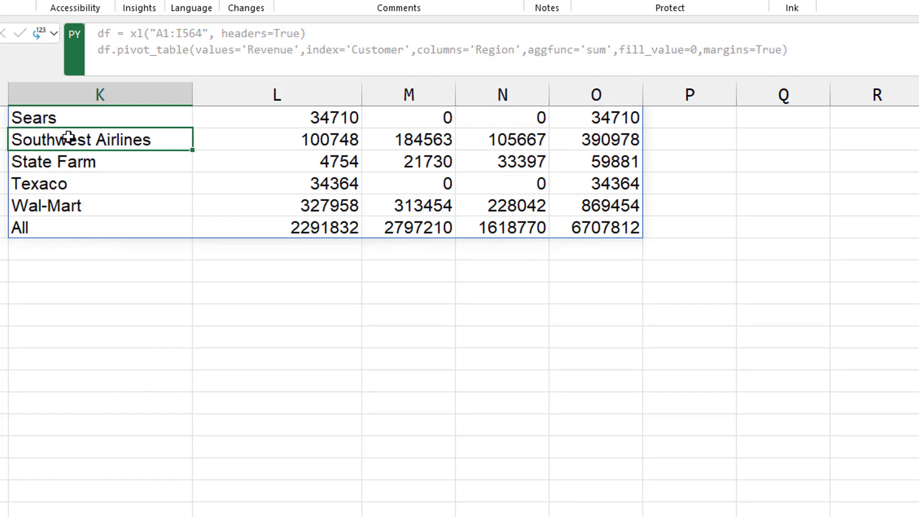
{"action": "key", "text": "ctrl+Up"}
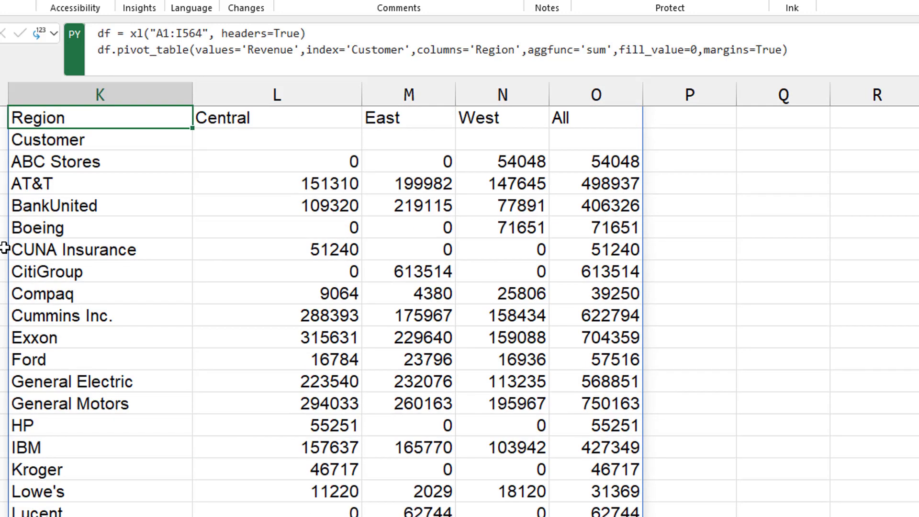
Add margins_name="Total" to the pivot_table call so the grand totals are labelled Total
{"action": "left_click", "coordinate": [782, 49]}
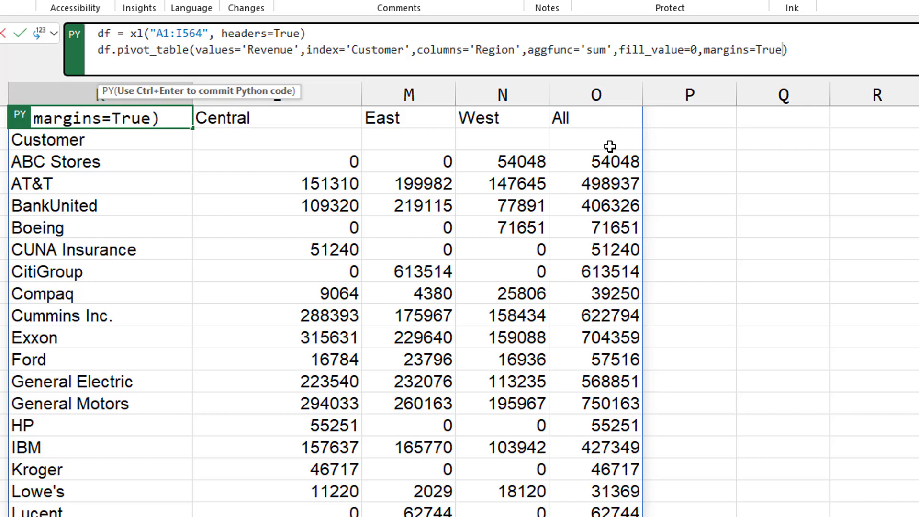
{"action": "type", "text": ",ma"}
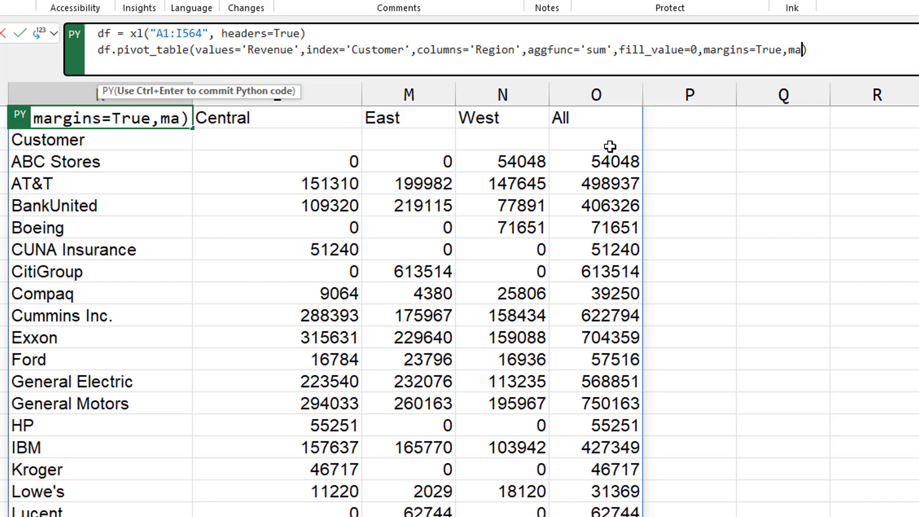
{"action": "type", "text": "rgins_name"}
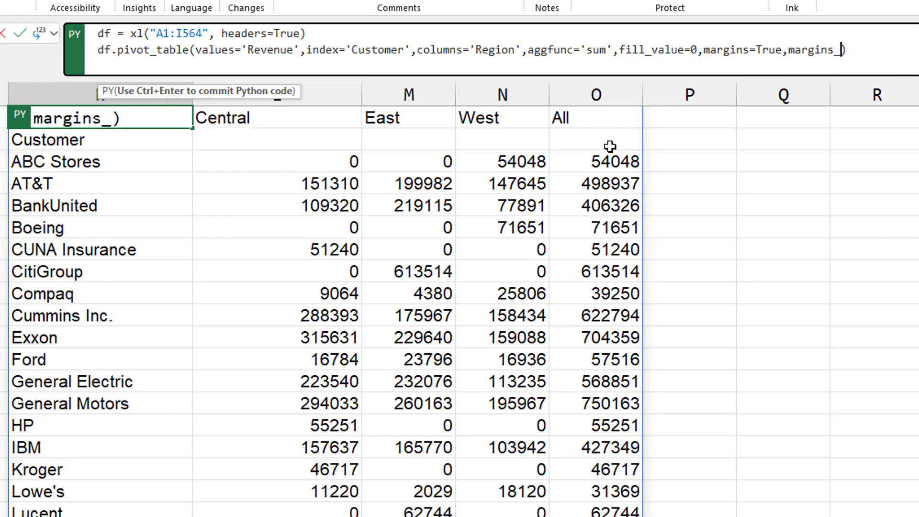
{"action": "type", "text": "=\"Total\""}
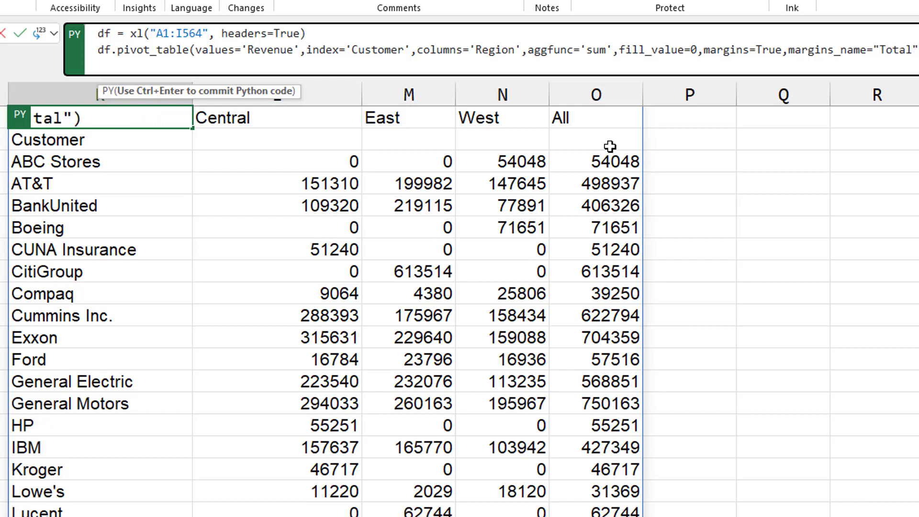
{"action": "type", "text": ")"}
{"action": "key", "text": "ctrl+Return"}
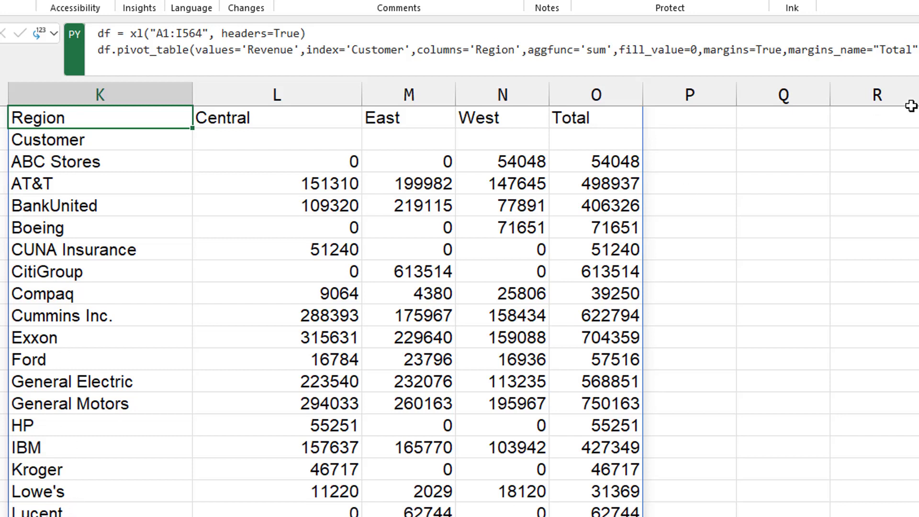
Add sort=False to the pivot_table call to see the unsorted customer order
{"action": "left_click", "coordinate": [916, 62]}
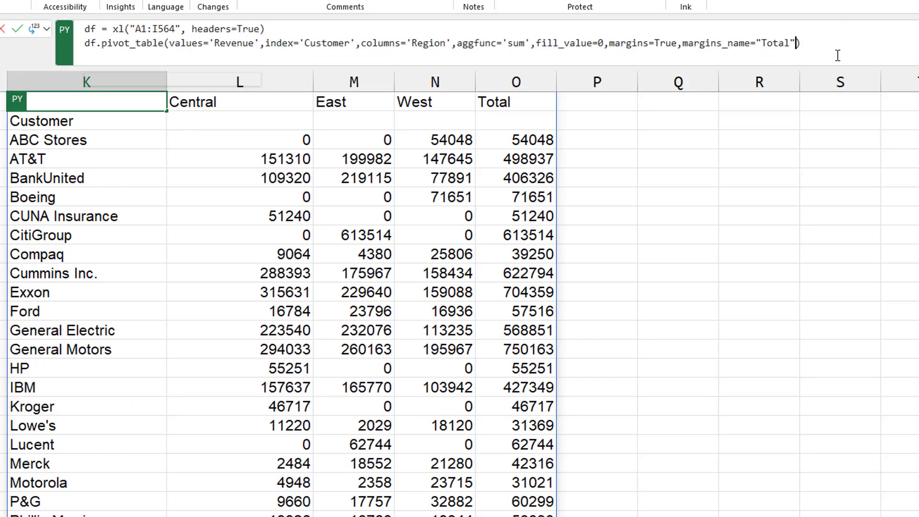
{"action": "type", "text": ",S"}
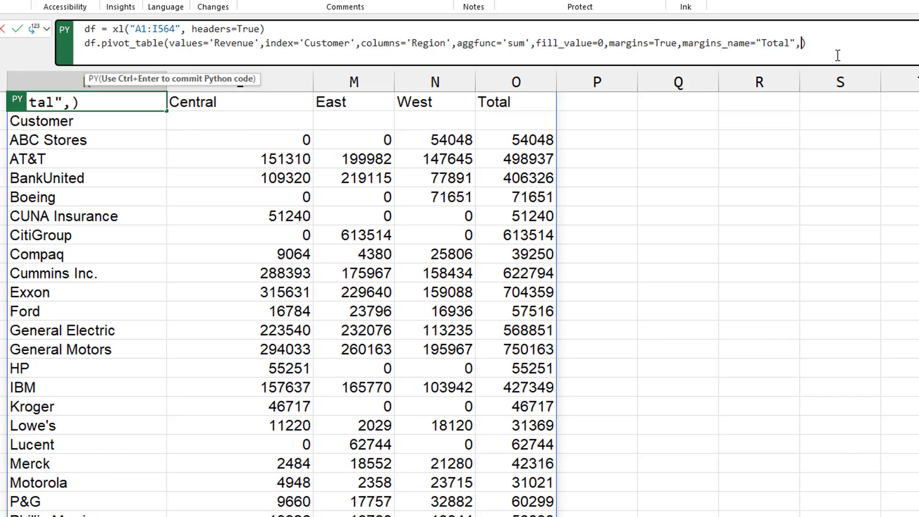
{"action": "key", "text": "BackSpace"}
{"action": "type", "text": "sr"}
{"action": "key", "text": "BackSpace"}
{"action": "key", "text": "BackSpace"}
{"action": "type", "text": "sort=False"}
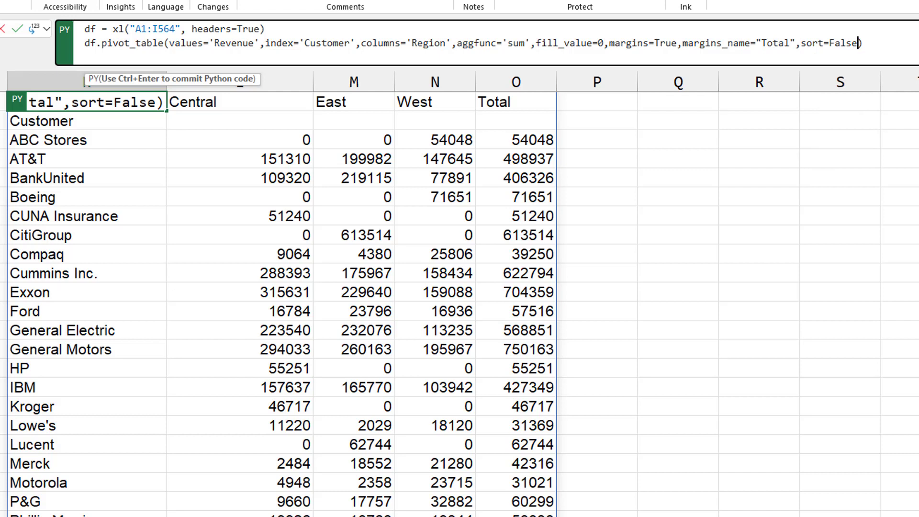
{"action": "key", "text": "ctrl+Return"}
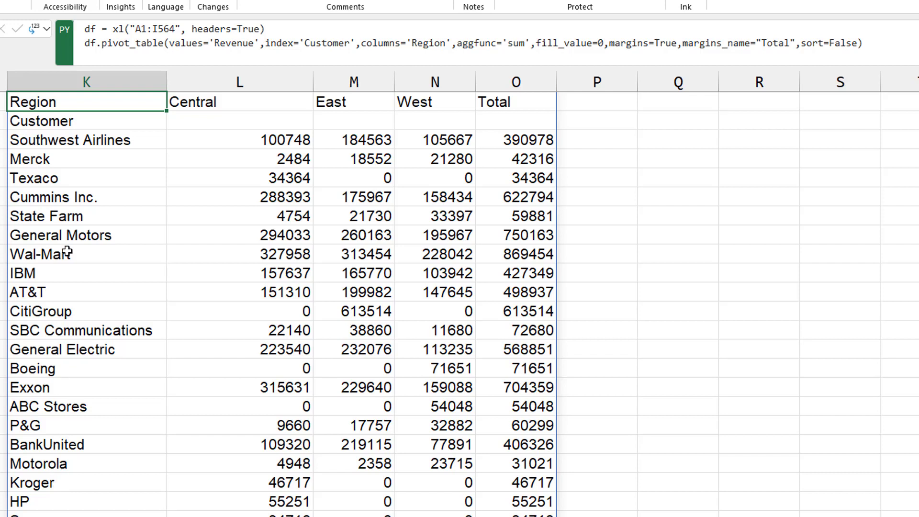
Change the argument to sort=True so customers are listed alphabetically
{"action": "left_click", "coordinate": [830, 42]}
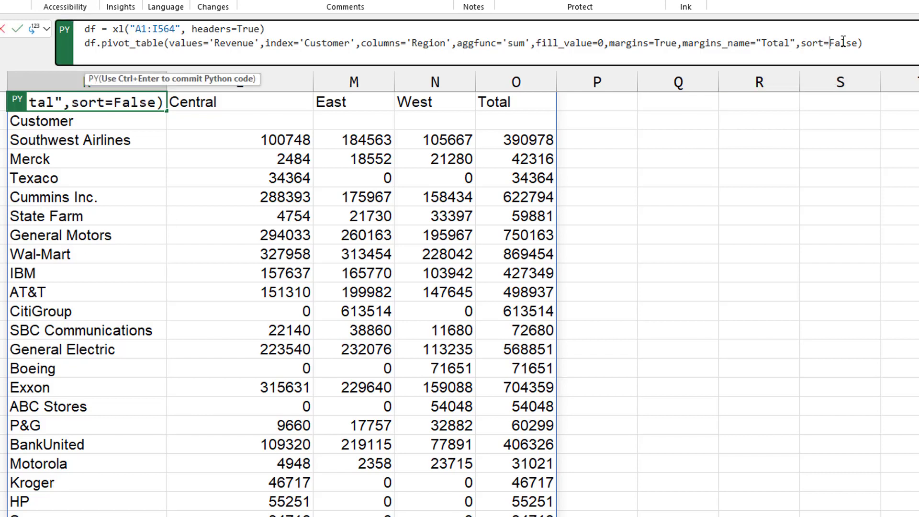
{"action": "type", "text": "True"}
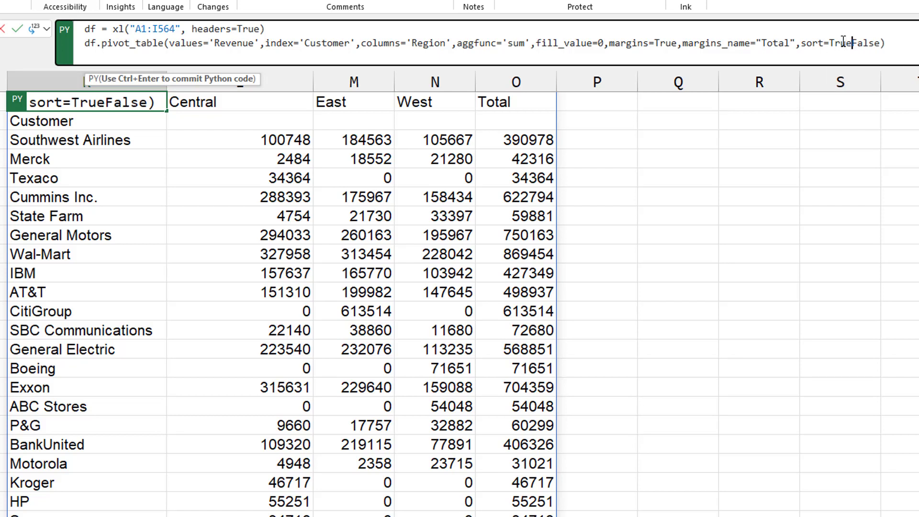
{"action": "key", "text": "Delete"}
{"action": "key", "text": "Delete"}
{"action": "key", "text": "Delete"}
{"action": "key", "text": "Delete"}
{"action": "key", "text": "Delete"}
{"action": "key", "text": "ctrl+Return"}
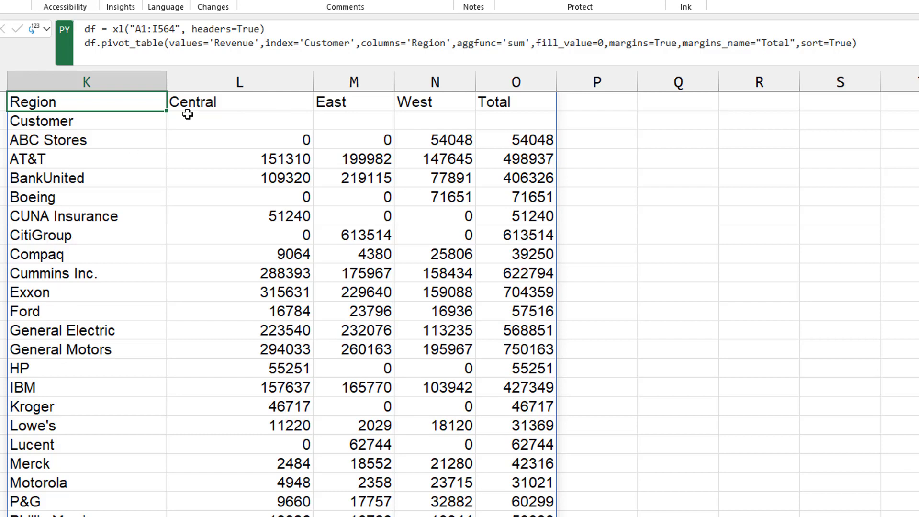
Change the row fields to index=['Sector','Customer'] and recalculate the pivot
{"action": "left_click", "coordinate": [302, 42]}
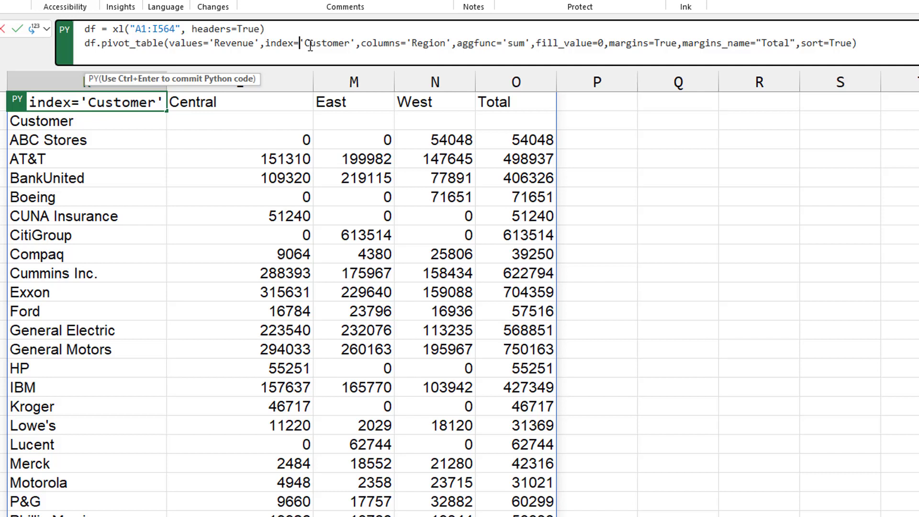
{"action": "type", "text": "['Sector"}
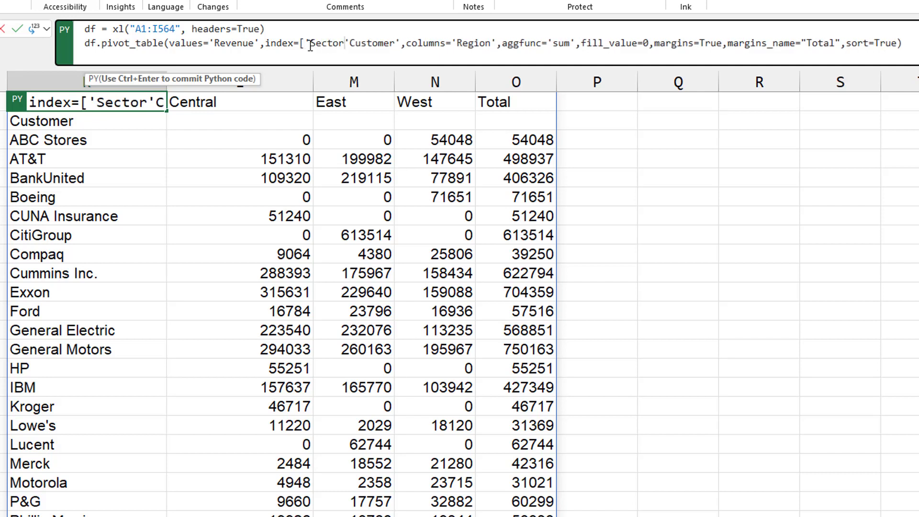
{"action": "type", "text": "',"}
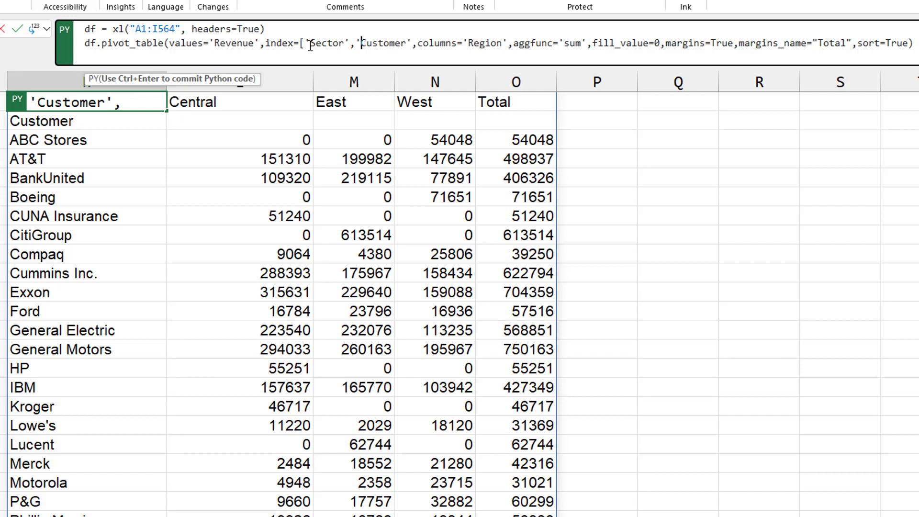
{"action": "key", "text": "Right"}
{"action": "key", "text": "Right"}
{"action": "key", "text": "Right"}
{"action": "key", "text": "Right"}
{"action": "key", "text": "Right"}
{"action": "type", "text": "]"}
{"action": "key", "text": "ctrl+Return"}
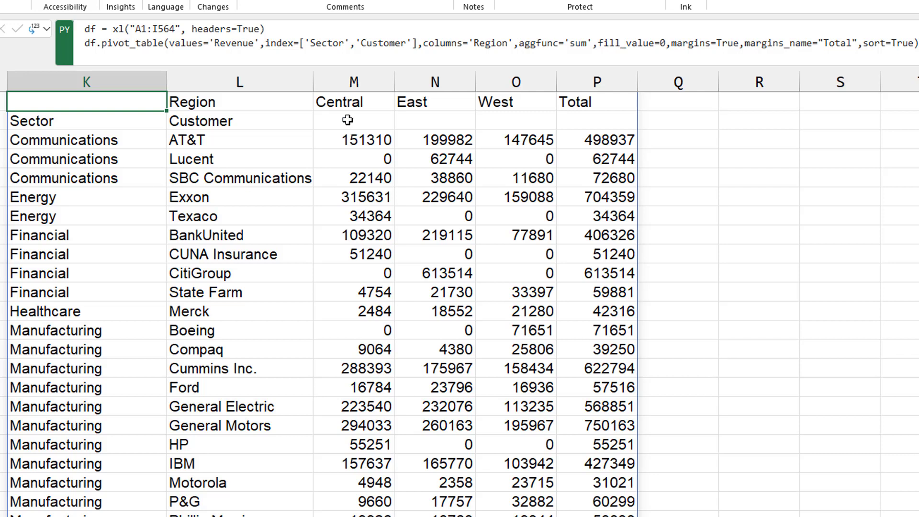
Change the column fields to columns=['Region','Product'] and recalculate the pivot
{"action": "left_click", "coordinate": [470, 43]}
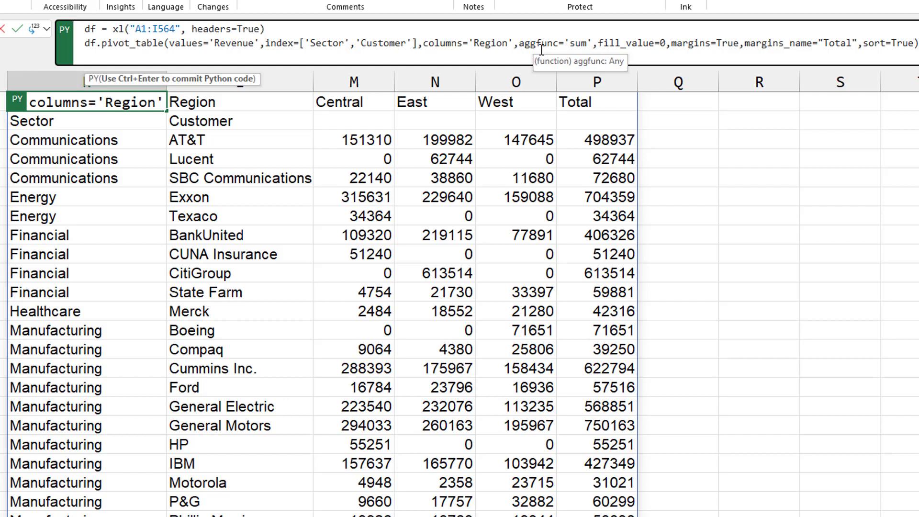
{"action": "type", "text": "["}
{"action": "key", "text": "Right"}
{"action": "key", "text": "Right"}
{"action": "key", "text": "Right"}
{"action": "key", "text": "Right"}
{"action": "key", "text": "Right"}
{"action": "key", "text": "Right"}
{"action": "key", "text": "Right"}
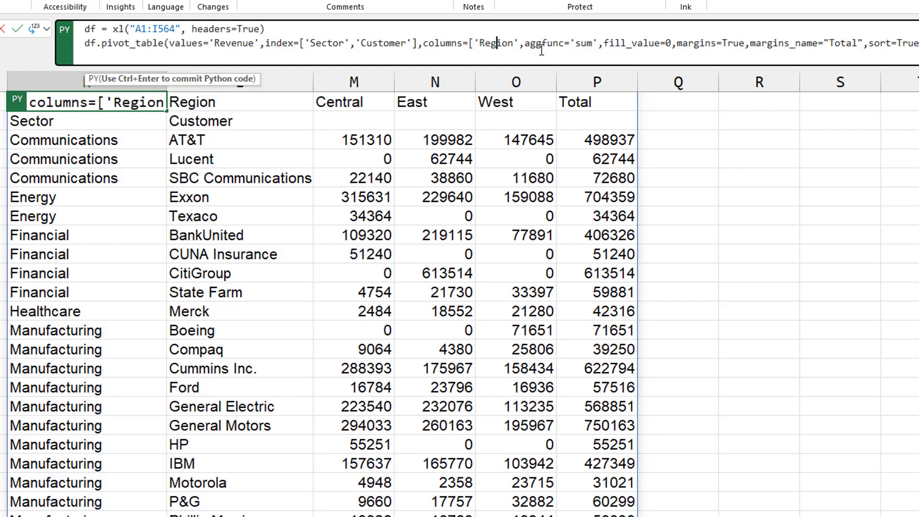
{"action": "key", "text": "Right"}
{"action": "type", "text": ",'Product'"}
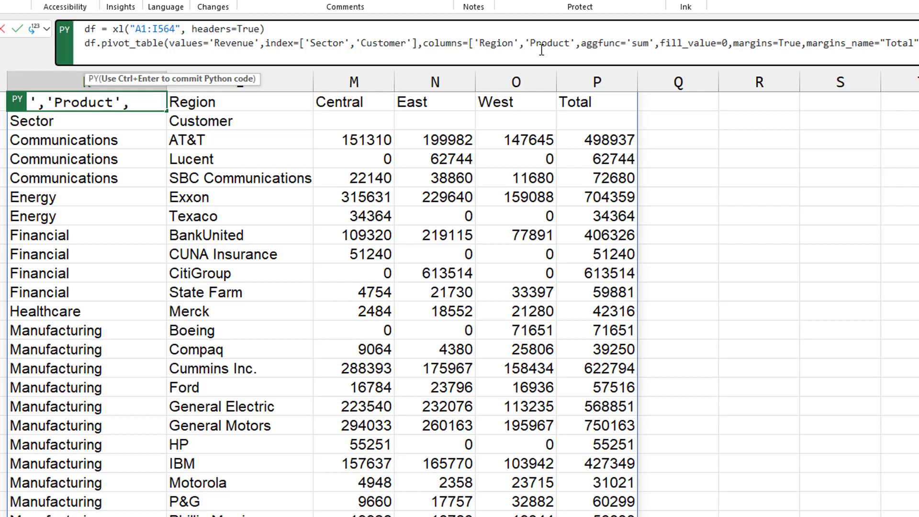
{"action": "type", "text": "]"}
{"action": "key", "text": "ctrl+Return"}
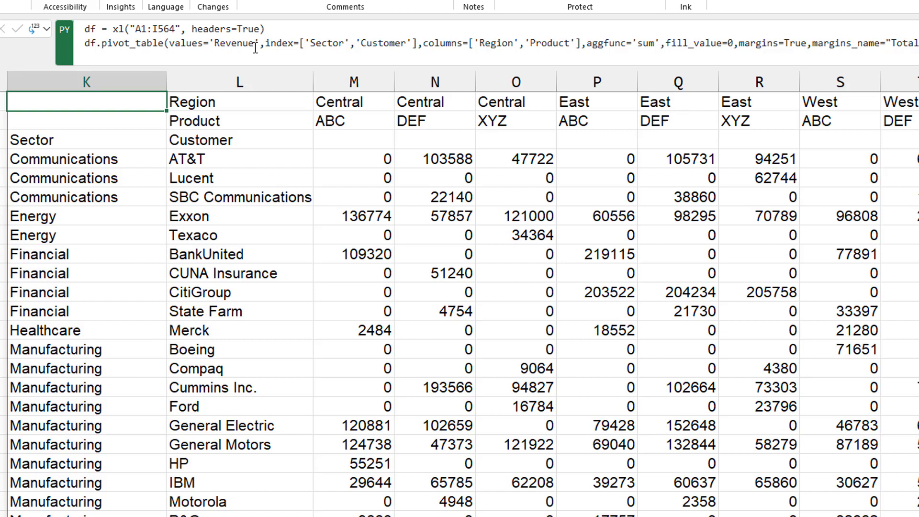
Revert the pivot to index='Customer' and columns='Region' by removing Sector and Product
{"action": "left_click", "coordinate": [297, 42]}
{"action": "key", "text": "Delete"}
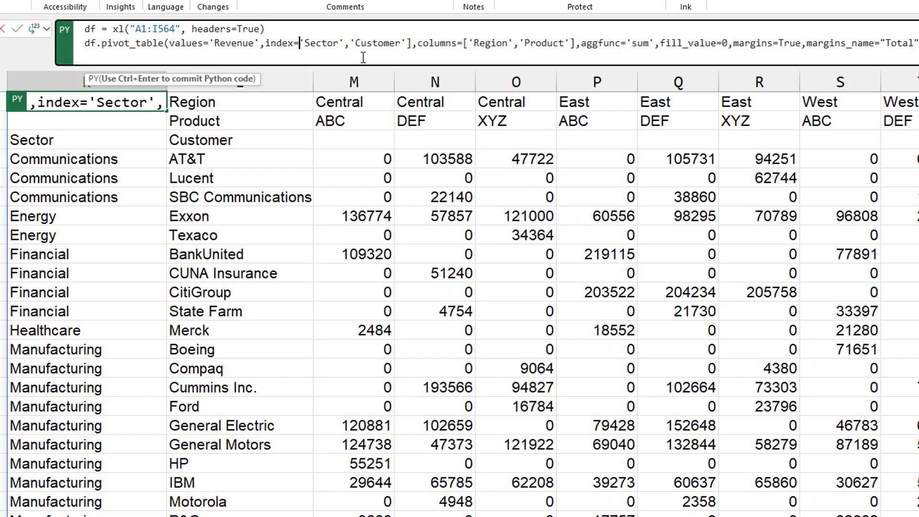
{"action": "key", "text": "Delete"}
{"action": "key", "text": "Delete"}
{"action": "key", "text": "Delete"}
{"action": "key", "text": "Delete"}
{"action": "key", "text": "Delete"}
{"action": "key", "text": "Delete"}
{"action": "key", "text": "Delete"}
{"action": "key", "text": "Delete"}
{"action": "key", "text": "Delete"}
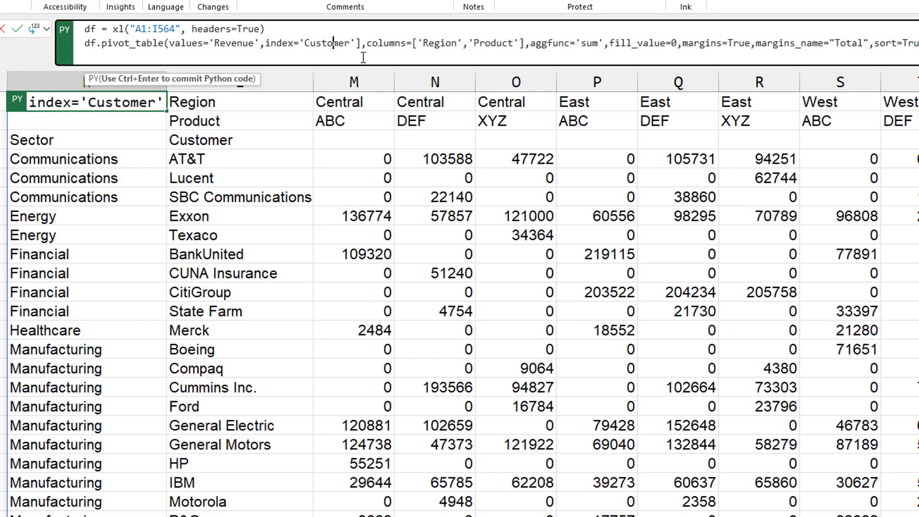
{"action": "key", "text": "Right"}
{"action": "key", "text": "Right"}
{"action": "key", "text": "Right"}
{"action": "key", "text": "Right"}
{"action": "key", "text": "Delete"}
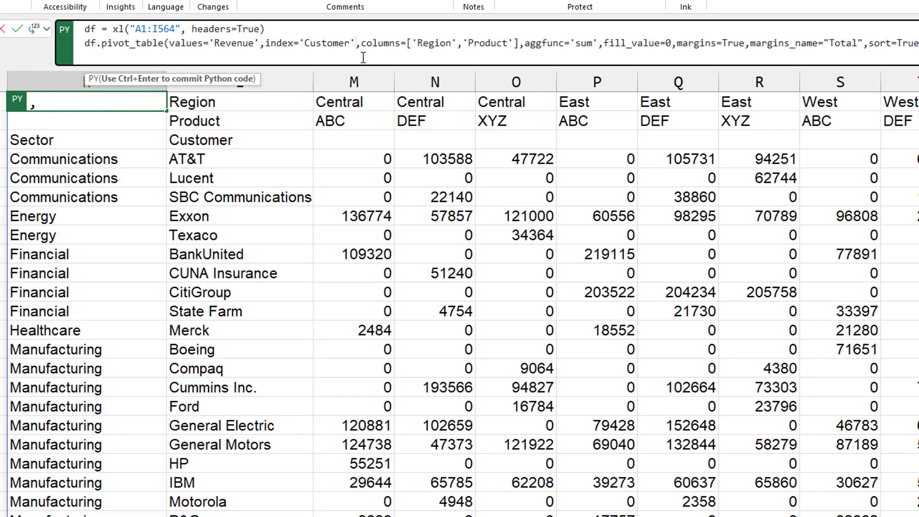
{"action": "key", "text": "Right"}
{"action": "key", "text": "Right"}
{"action": "key", "text": "Right"}
{"action": "key", "text": "Right"}
{"action": "key", "text": "Right"}
{"action": "key", "text": "Right"}
{"action": "key", "text": "Right"}
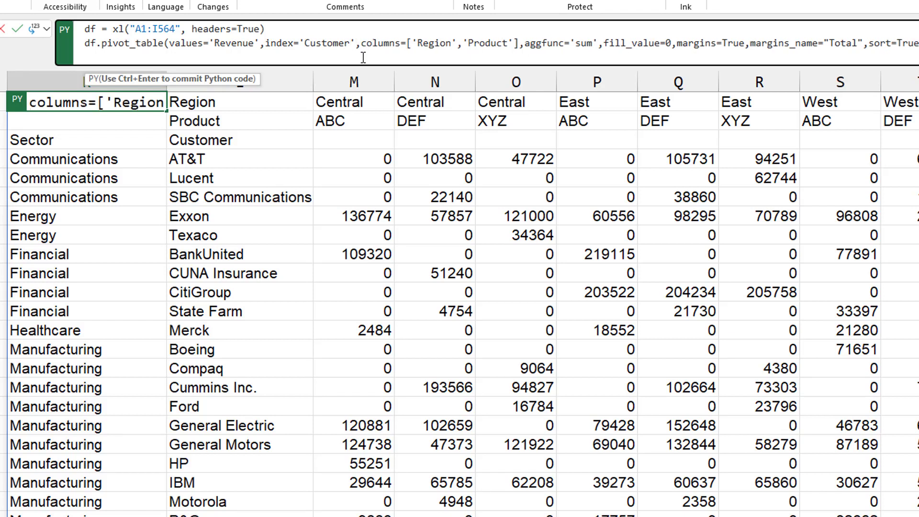
{"action": "key", "text": "Delete"}
{"action": "key", "text": "Right"}
{"action": "key", "text": "Right"}
{"action": "key", "text": "Right"}
{"action": "key", "text": "Right"}
{"action": "key", "text": "Right"}
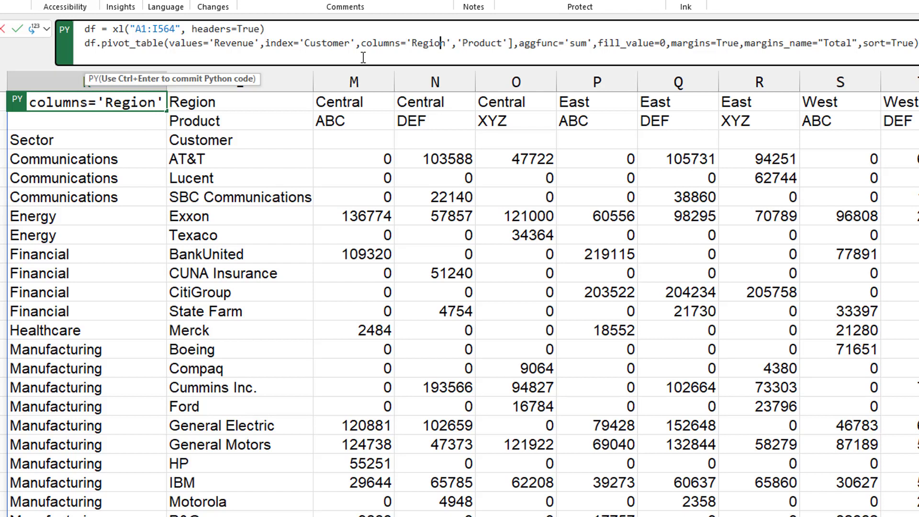
{"action": "key", "text": "Delete"}
{"action": "key", "text": "Delete"}
{"action": "key", "text": "Delete"}
{"action": "key", "text": "Delete"}
{"action": "key", "text": "Delete"}
{"action": "key", "text": "Delete"}
{"action": "key", "text": "Delete"}
{"action": "key", "text": "Delete"}
{"action": "key", "text": "Delete"}
{"action": "key", "text": "Delete"}
{"action": "key", "text": "Delete"}
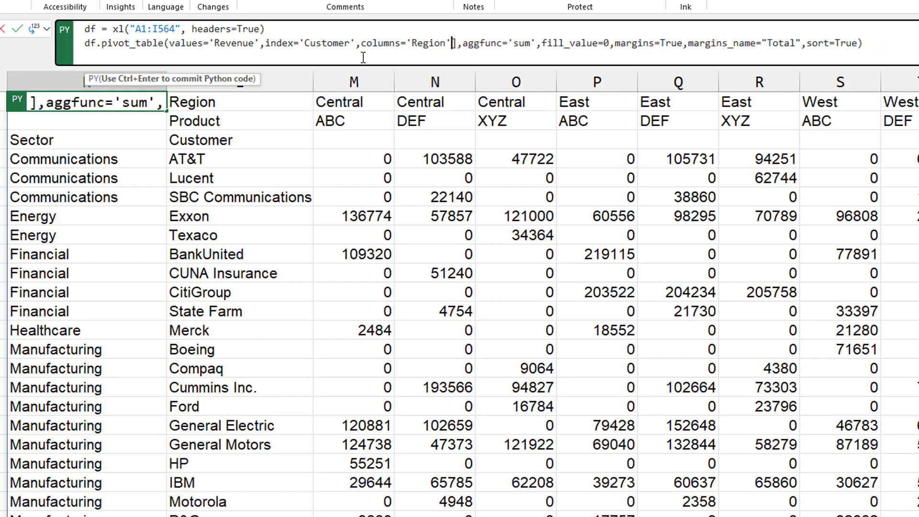
{"action": "key", "text": "ctrl+Return"}
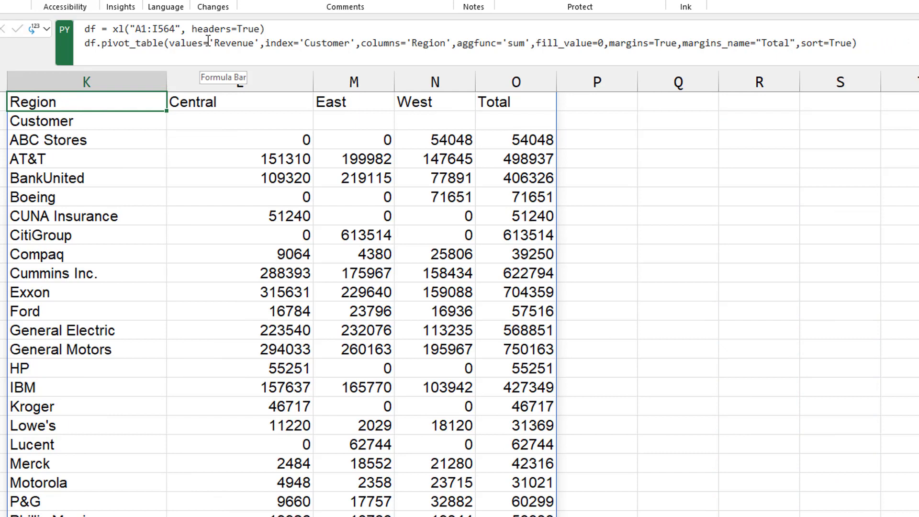
Change values to ['Revenue','Profit'] and recalculate the pivot
{"action": "left_click", "coordinate": [209, 44]}
{"action": "type", "text": "["}
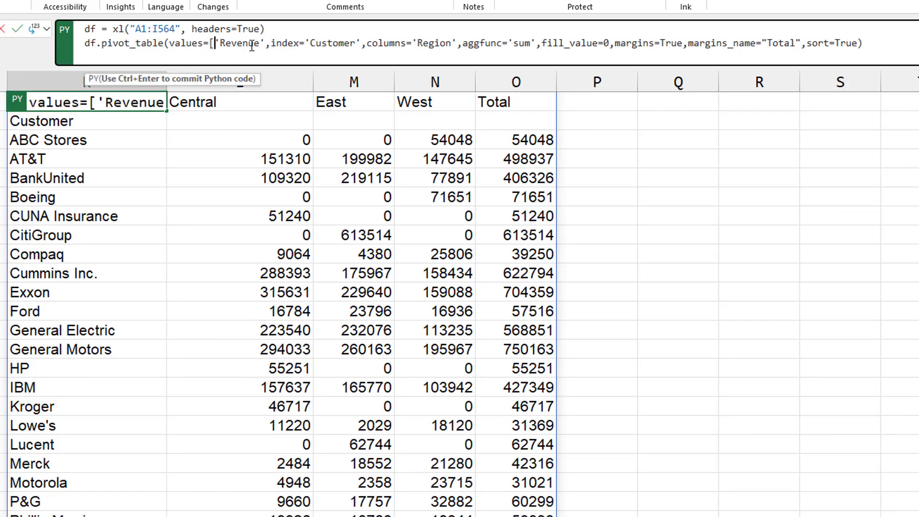
{"action": "key", "text": "Right"}
{"action": "key", "text": "Right"}
{"action": "key", "text": "Right"}
{"action": "key", "text": "Right"}
{"action": "key", "text": "Right"}
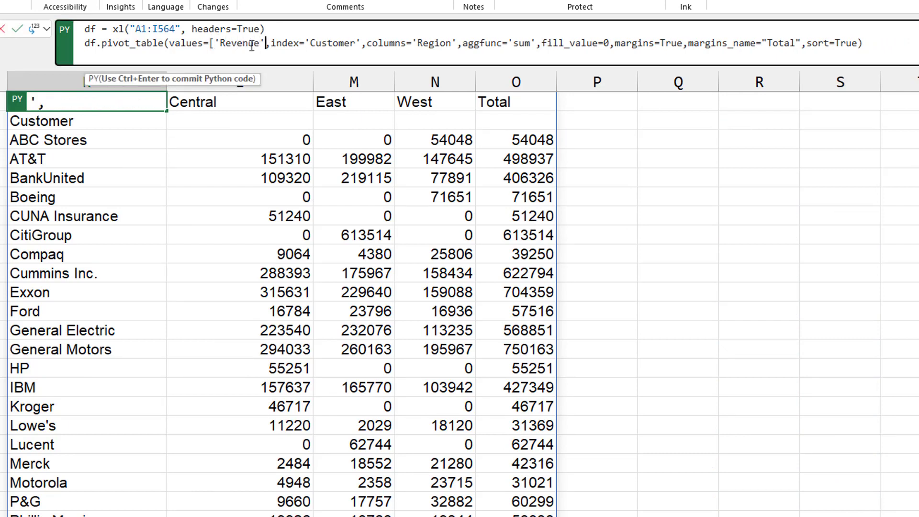
{"action": "type", "text": ",'Profit"}
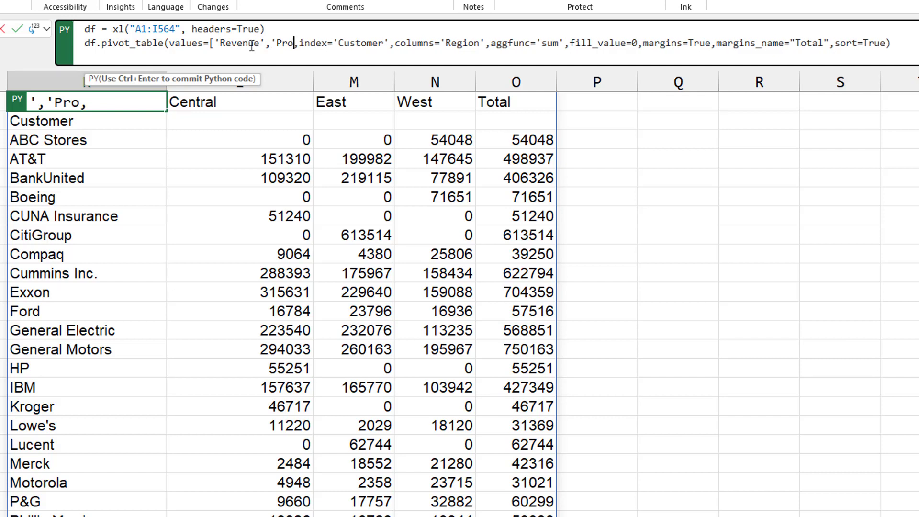
{"action": "type", "text": "']"}
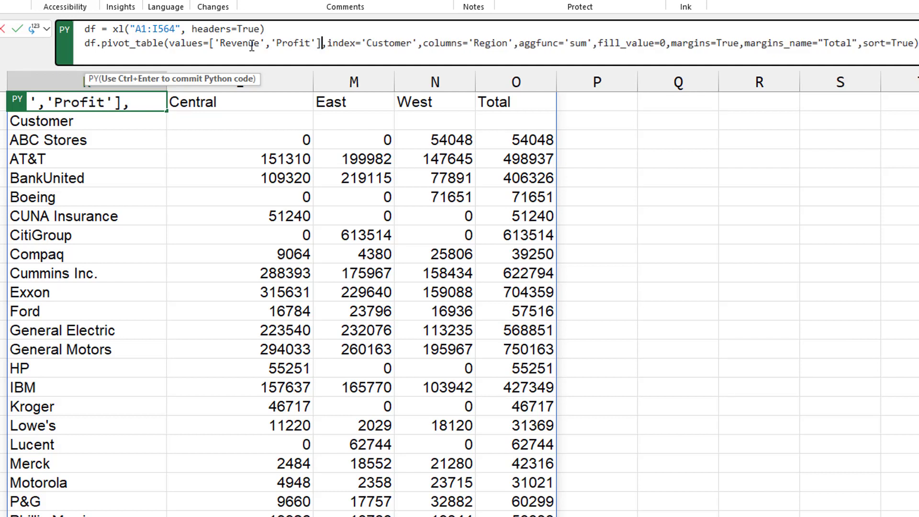
{"action": "key", "text": "ctrl+Return"}
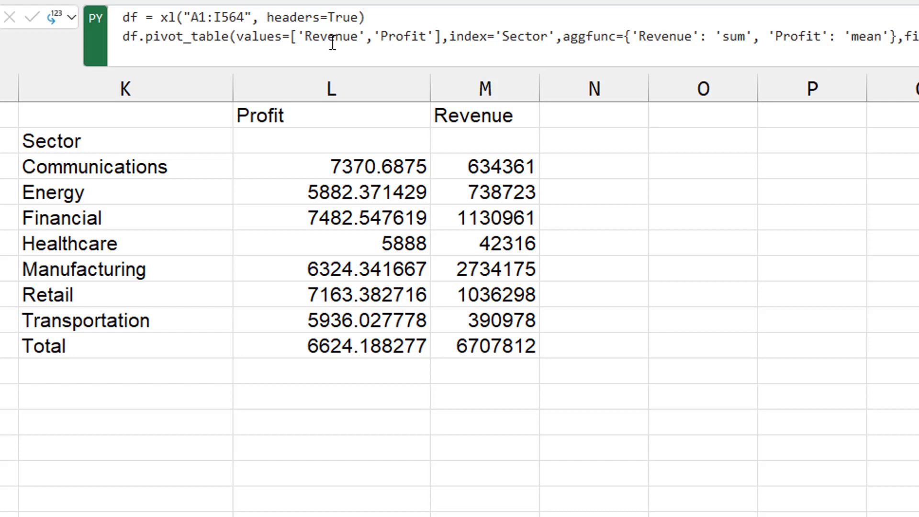
Edit the Python pivot to summarise only values='Revenue' and index by 'Date' instead of Sector
{"action": "key", "text": "Escape"}
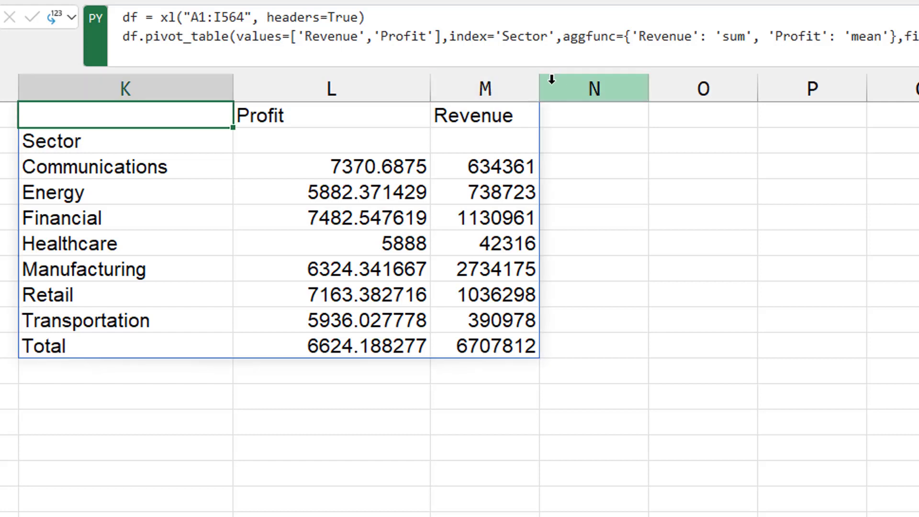
{"action": "key", "text": "F2"}
{"action": "left_click", "coordinate": [291, 36]}
{"action": "key", "text": "Delete"}
{"action": "key", "text": "Delete"}
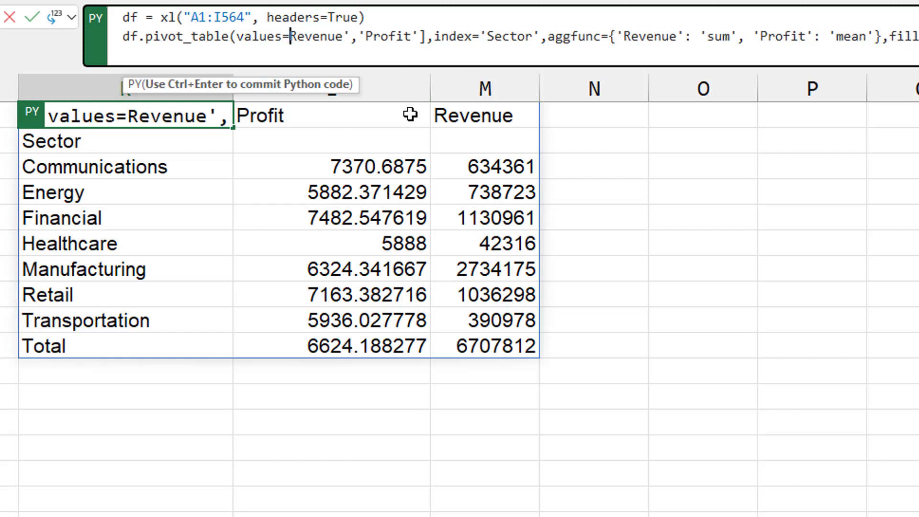
{"action": "type", "text": "'"}
{"action": "key", "text": "Right"}
{"action": "key", "text": "Right"}
{"action": "key", "text": "Right"}
{"action": "key", "text": "Right"}
{"action": "key", "text": "Right"}
{"action": "key", "text": "Right"}
{"action": "key", "text": "Right"}
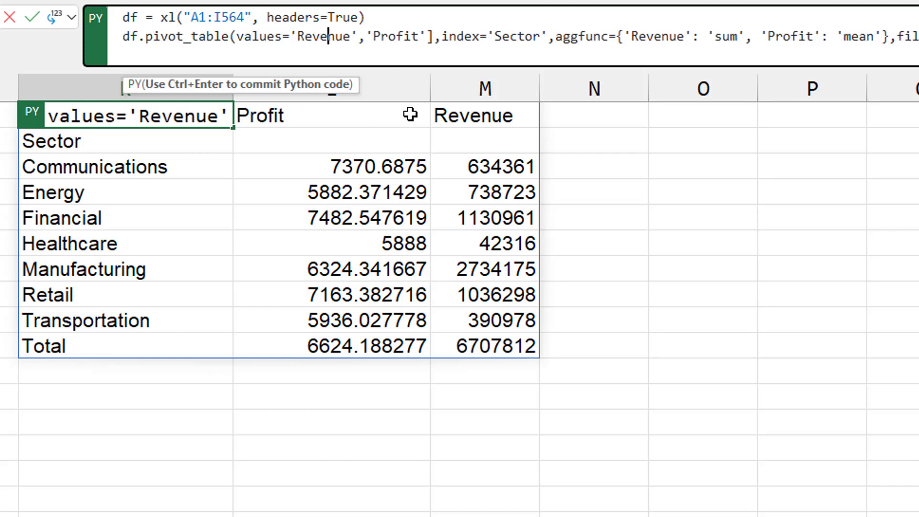
{"action": "key", "text": "Right"}
{"action": "key", "text": "Delete"}
{"action": "key", "text": "Delete"}
{"action": "key", "text": "Delete"}
{"action": "key", "text": "Delete"}
{"action": "key", "text": "Delete"}
{"action": "key", "text": "Delete"}
{"action": "key", "text": "Delete"}
{"action": "key", "text": "Delete"}
{"action": "key", "text": "Delete"}
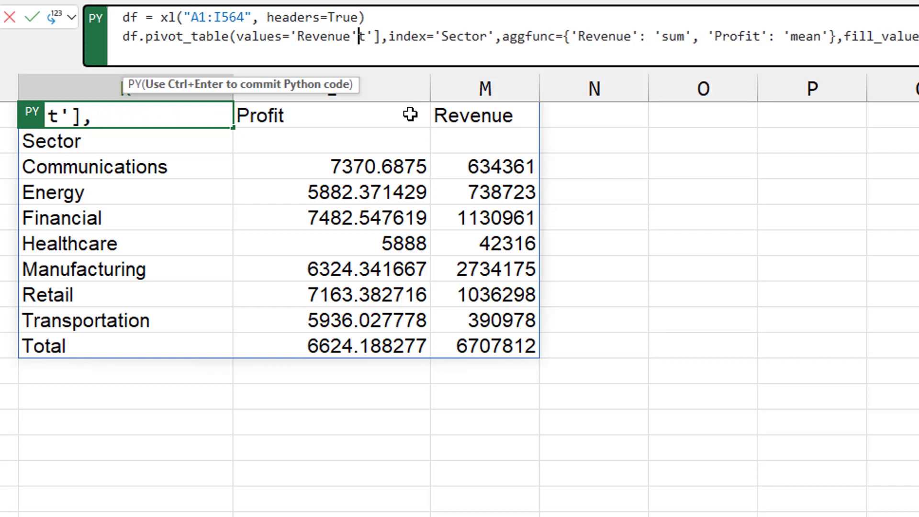
{"action": "key", "text": "Delete"}
{"action": "key", "text": "Right"}
{"action": "key", "text": "Right"}
{"action": "key", "text": "Right"}
{"action": "key", "text": "Right"}
{"action": "key", "text": "Right"}
{"action": "key", "text": "Right"}
{"action": "key", "text": "Right"}
{"action": "key", "text": "Right"}
{"action": "type", "text": "Date"}
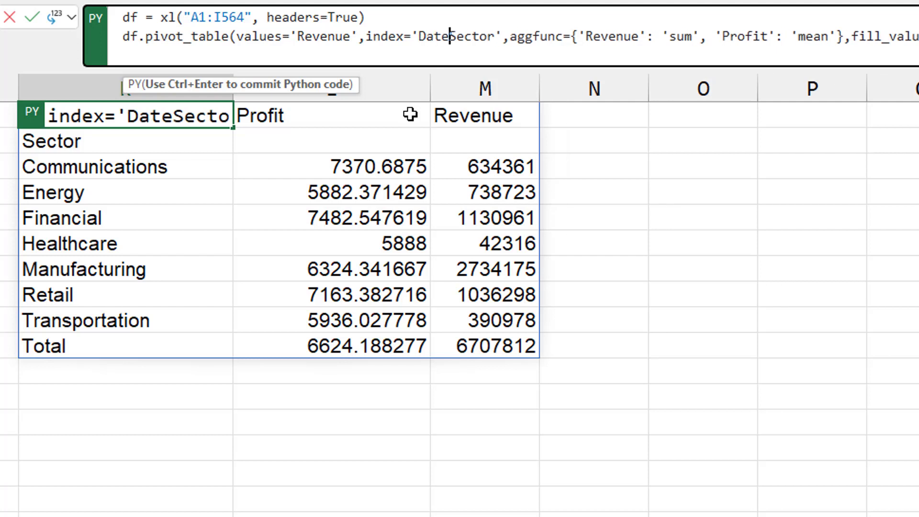
{"action": "key", "text": "Delete"}
{"action": "key", "text": "Delete"}
{"action": "key", "text": "Delete"}
{"action": "key", "text": "Delete"}
{"action": "key", "text": "Delete"}
{"action": "key", "text": "Delete"}
{"action": "key", "text": "Right"}
{"action": "key", "text": "Right"}
Add columns='Region' with aggfunc='sum' and rerun the pivot
{"action": "key", "text": "Right"}
{"action": "key", "text": "Right"}
{"action": "key", "text": "Right"}
{"action": "key", "text": "Right"}
{"action": "key", "text": "Right"}
{"action": "key", "text": "Right"}
{"action": "key", "text": "Right"}
{"action": "key", "text": "Right"}
{"action": "key", "text": "Delete"}
{"action": "key", "text": "Delete"}
{"action": "key", "text": "Delete"}
{"action": "key", "text": "Delete"}
{"action": "key", "text": "Delete"}
{"action": "key", "text": "Delete"}
{"action": "key", "text": "Delete"}
{"action": "key", "text": "Delete"}
{"action": "key", "text": "Delete"}
{"action": "key", "text": "Delete"}
{"action": "key", "text": "Delete"}
{"action": "key", "text": "Delete"}
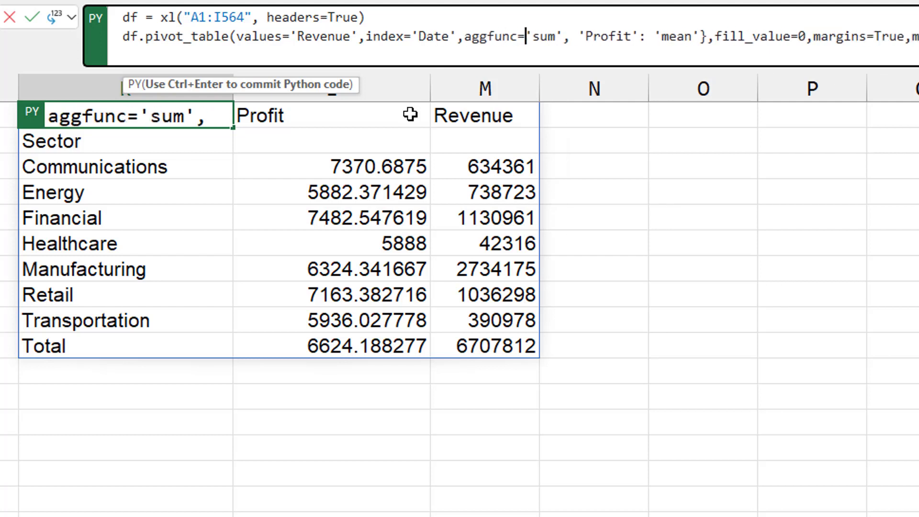
{"action": "key", "text": "Right"}
{"action": "key", "text": "Right"}
{"action": "key", "text": "Right"}
{"action": "key", "text": "Right"}
{"action": "key", "text": "Right"}
{"action": "key", "text": "Delete"}
{"action": "key", "text": "Delete"}
{"action": "key", "text": "Delete"}
{"action": "key", "text": "Delete"}
{"action": "key", "text": "Delete"}
{"action": "key", "text": "Delete"}
{"action": "key", "text": "Delete"}
{"action": "key", "text": "Delete"}
{"action": "key", "text": "Delete"}
{"action": "key", "text": "Delete"}
{"action": "key", "text": "Delete"}
{"action": "key", "text": "Delete"}
{"action": "key", "text": "Delete"}
{"action": "key", "text": "Delete"}
{"action": "key", "text": "Delete"}
{"action": "key", "text": "Delete"}
{"action": "key", "text": "Delete"}
{"action": "key", "text": "Delete"}
{"action": "key", "text": "Delete"}
{"action": "key", "text": "Left"}
{"action": "key", "text": "Left"}
{"action": "key", "text": "Left"}
{"action": "key", "text": "Left"}
{"action": "key", "text": "Left"}
{"action": "key", "text": "Left"}
{"action": "key", "text": "Left"}
{"action": "key", "text": "Left"}
{"action": "key", "text": "Left"}
{"action": "key", "text": "Left"}
{"action": "key", "text": "Left"}
{"action": "key", "text": "Left"}
{"action": "key", "text": "Left"}
{"action": "type", "text": "columns"}
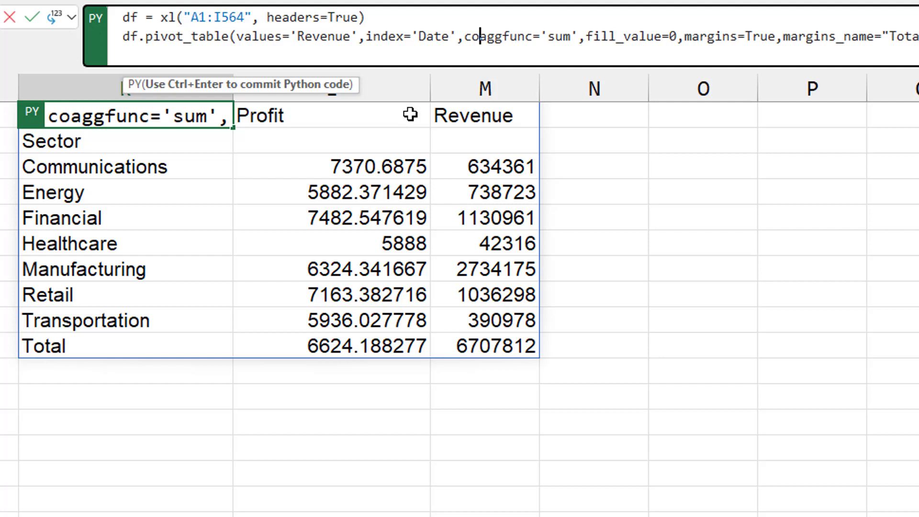
{"action": "type", "text": "='Region',"}
{"action": "key", "text": "End"}
{"action": "key", "text": "ctrl+Return"}
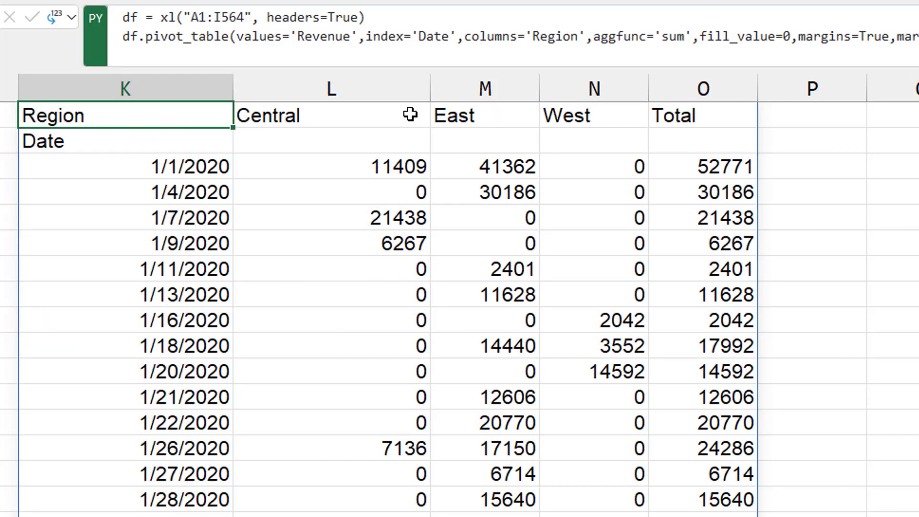
Replace the Date index with pd.Grouper(key='Date', freq='M') and rerun the pivot monthly
{"action": "key", "text": "Down"}
{"action": "key", "text": "Down"}
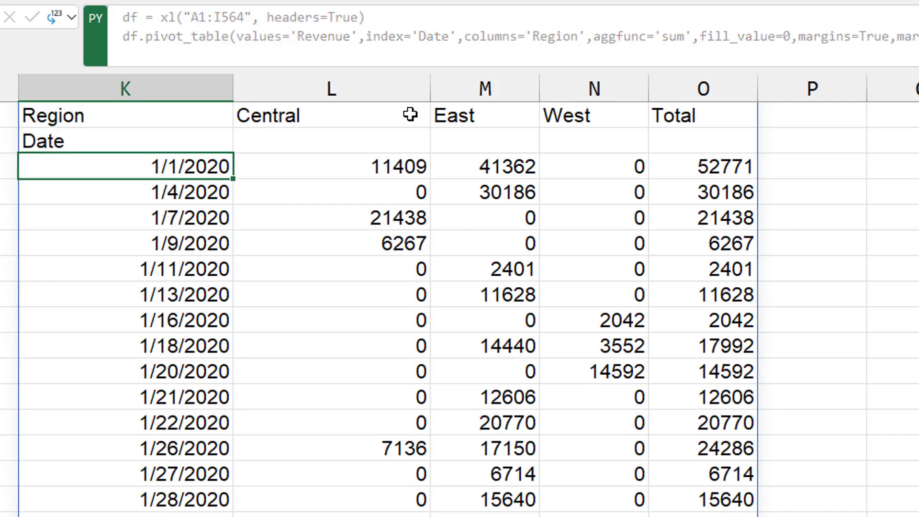
{"action": "key", "text": "Up"}
{"action": "key", "text": "Up"}
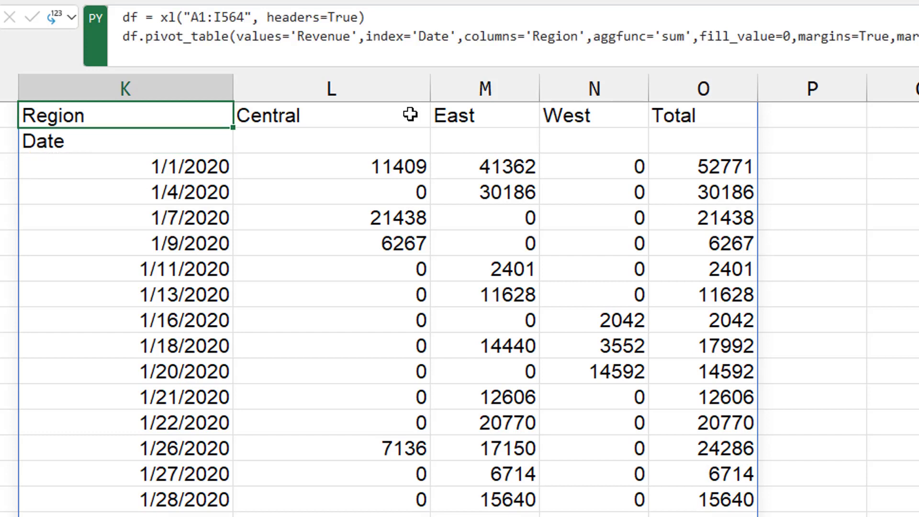
{"action": "left_click", "coordinate": [416, 37]}
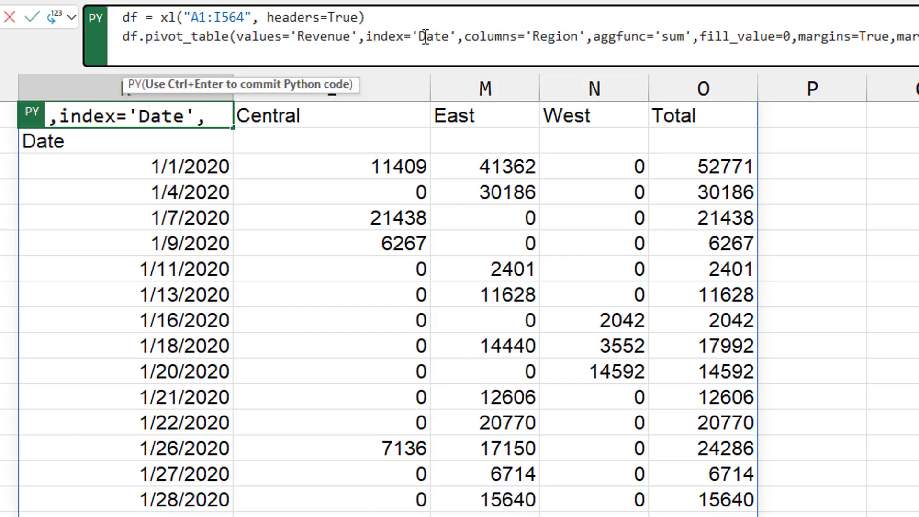
{"action": "key", "text": "Delete"}
{"action": "key", "text": "Delete"}
{"action": "key", "text": "Delete"}
{"action": "key", "text": "Delete"}
{"action": "key", "text": "Delete"}
{"action": "key", "text": "Delete"}
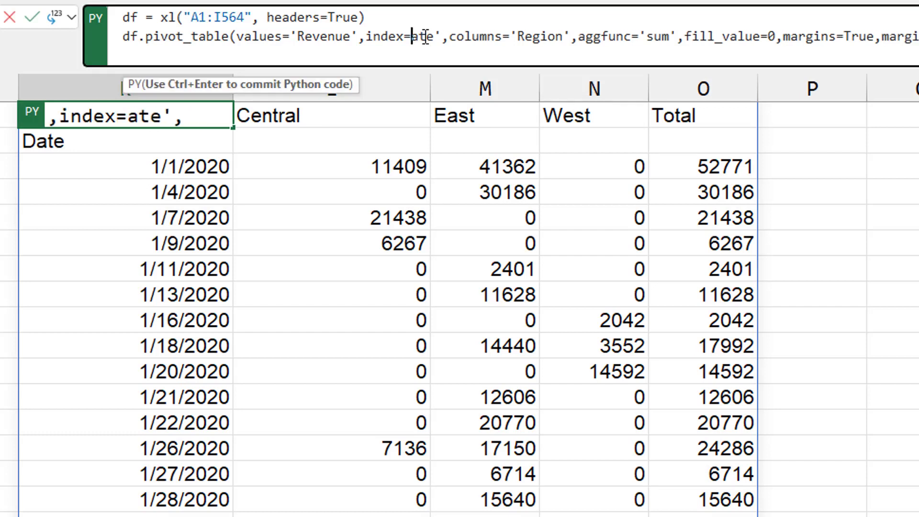
{"action": "type", "text": "pd.Grouper(key = 'Date', freq='W')"}
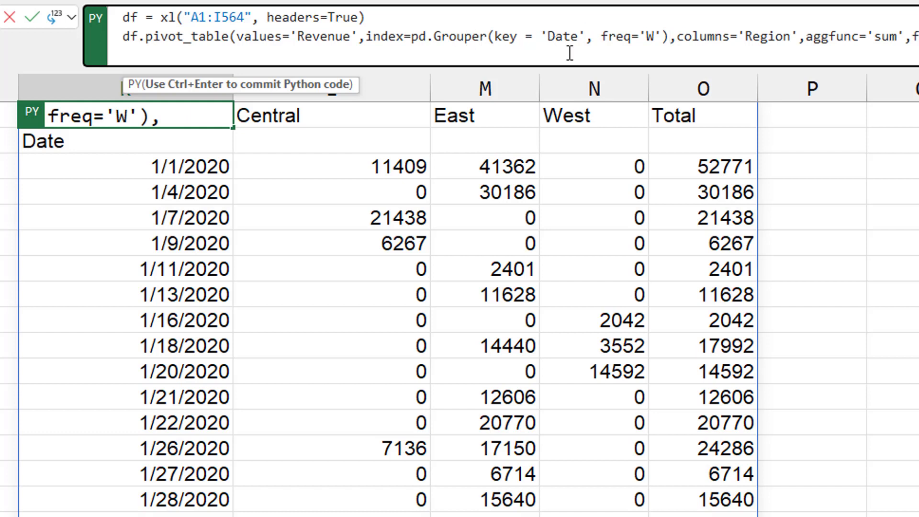
{"action": "left_click", "coordinate": [647, 35]}
{"action": "type", "text": "M"}
{"action": "key", "text": "Delete"}
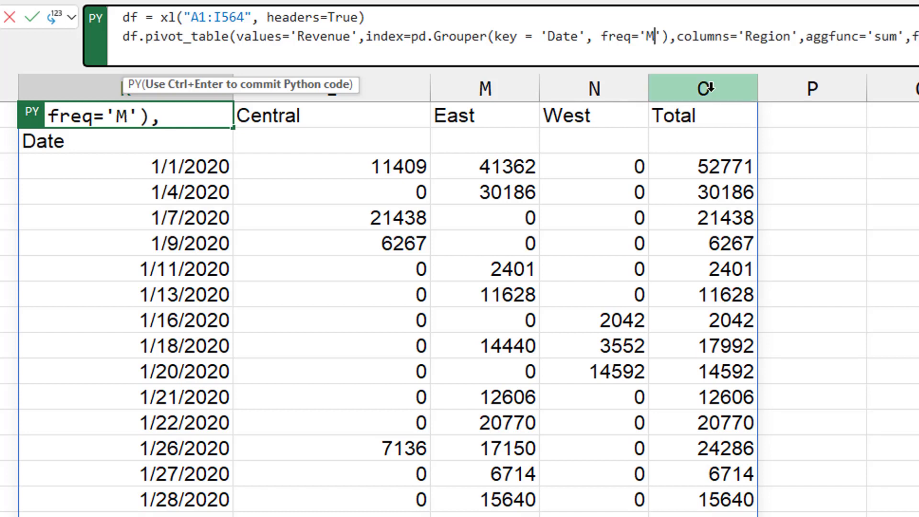
{"action": "key", "text": "ctrl+Return"}
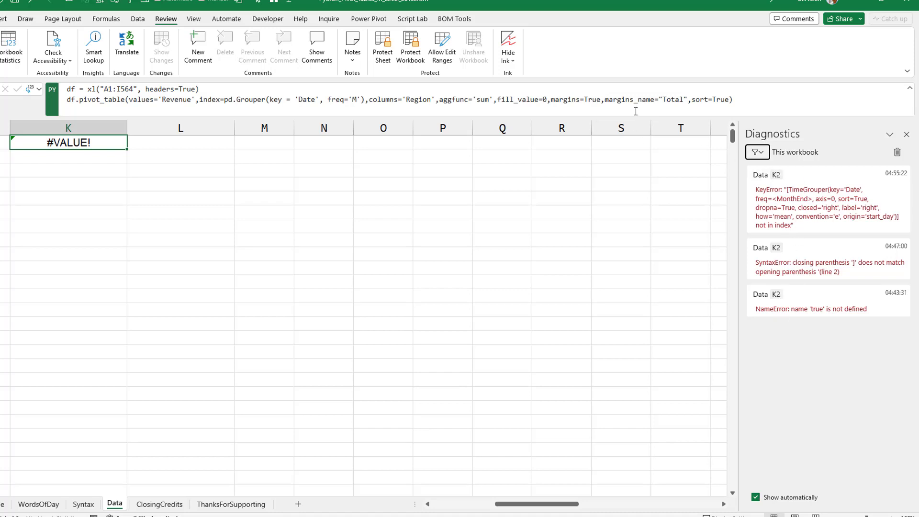
Remove the margins and 'Total' margins_name arguments so the pivot has no totals
{"action": "left_click", "coordinate": [552, 99]}
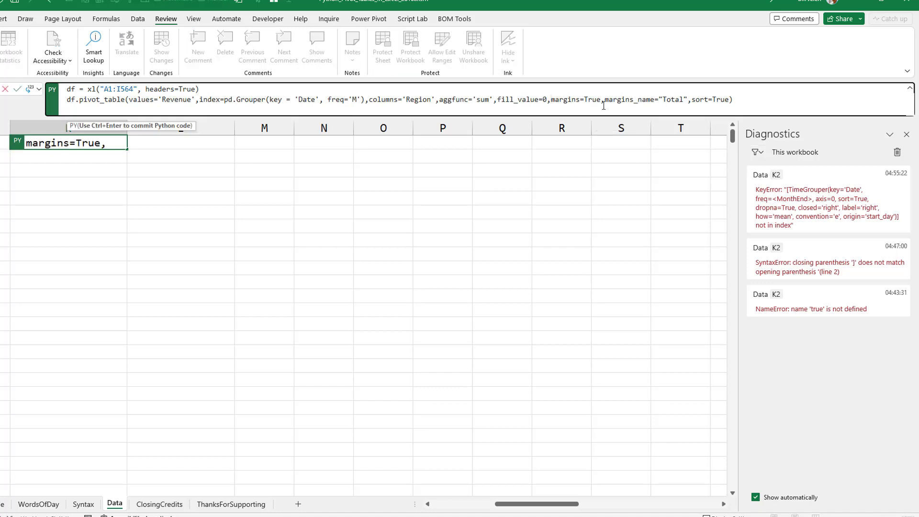
{"action": "key", "text": "Delete"}
{"action": "key", "text": "Delete"}
{"action": "key", "text": "Delete"}
{"action": "key", "text": "Delete"}
{"action": "key", "text": "Delete"}
{"action": "key", "text": "Delete"}
{"action": "key", "text": "Delete"}
{"action": "key", "text": "Delete"}
{"action": "key", "text": "Delete"}
{"action": "key", "text": "Delete"}
{"action": "key", "text": "Delete"}
{"action": "key", "text": "Delete"}
{"action": "key", "text": "Delete"}
{"action": "key", "text": "Delete"}
{"action": "key", "text": "Delete"}
{"action": "key", "text": "Delete"}
{"action": "key", "text": "Delete"}
{"action": "key", "text": "Delete"}
{"action": "key", "text": "Delete"}
{"action": "key", "text": "Delete"}
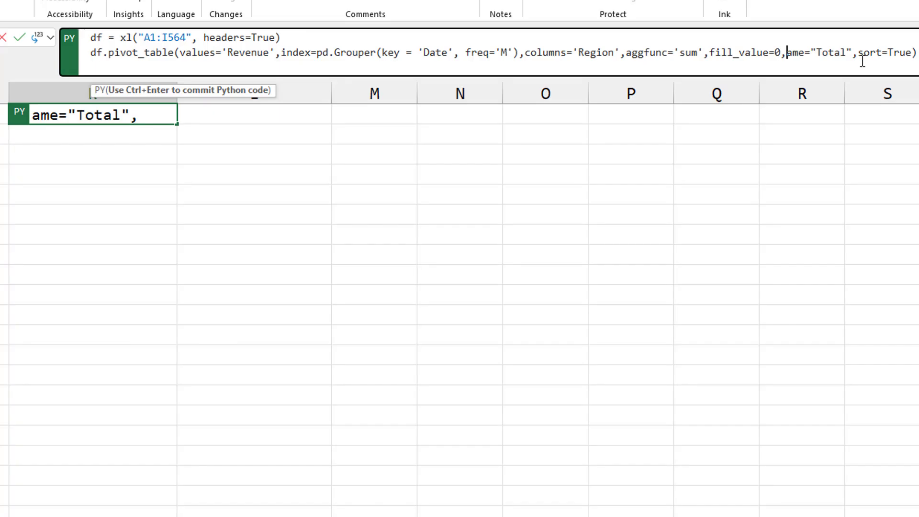
{"action": "key", "text": "Delete"}
{"action": "key", "text": "Delete"}
{"action": "key", "text": "Delete"}
{"action": "key", "text": "Delete"}
{"action": "key", "text": "Delete"}
{"action": "key", "text": "Delete"}
{"action": "key", "text": "Delete"}
{"action": "key", "text": "Delete"}
{"action": "key", "text": "Delete"}
{"action": "key", "text": "Delete"}
{"action": "key", "text": "Delete"}
{"action": "key", "text": "Delete"}
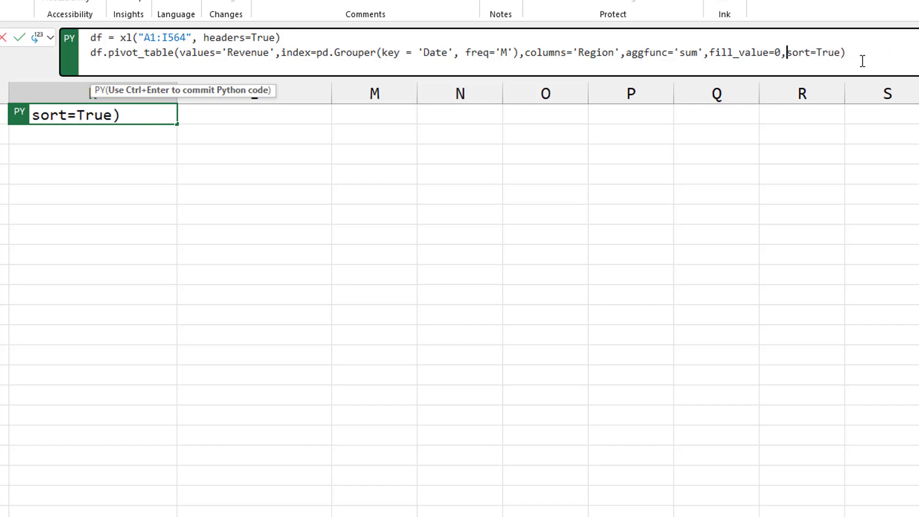
{"action": "key", "text": "End"}
{"action": "key", "text": "ctrl+Return"}
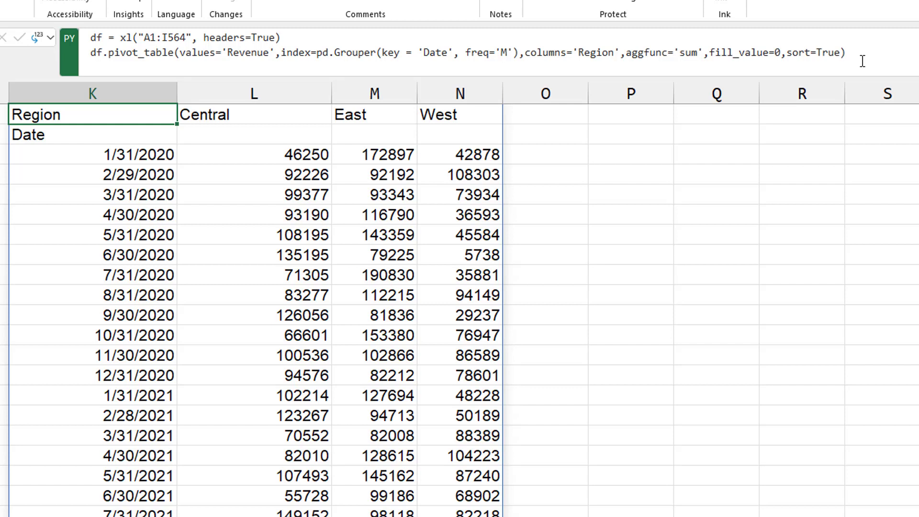
{"action": "key", "text": "Down"}
{"action": "key", "text": "Down"}
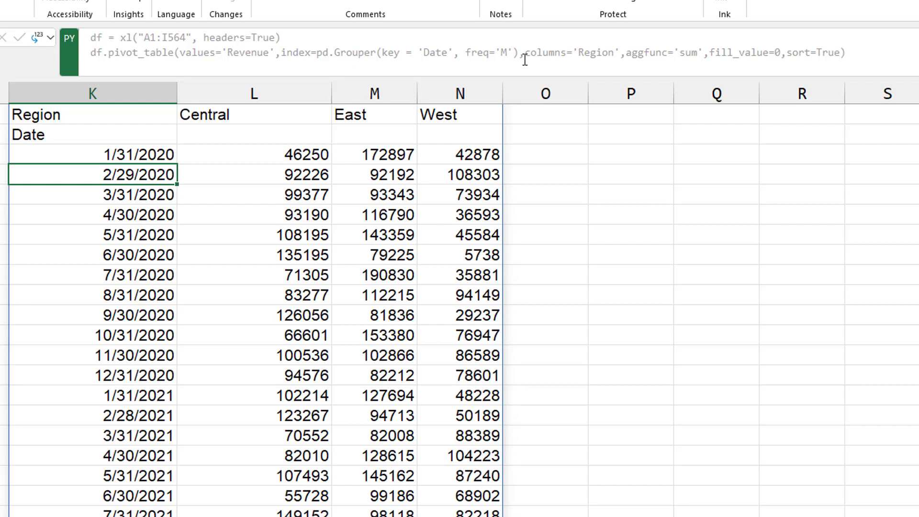
Regroup the pivot's dates weekly with freq='W'
{"action": "left_click", "coordinate": [61, 116]}
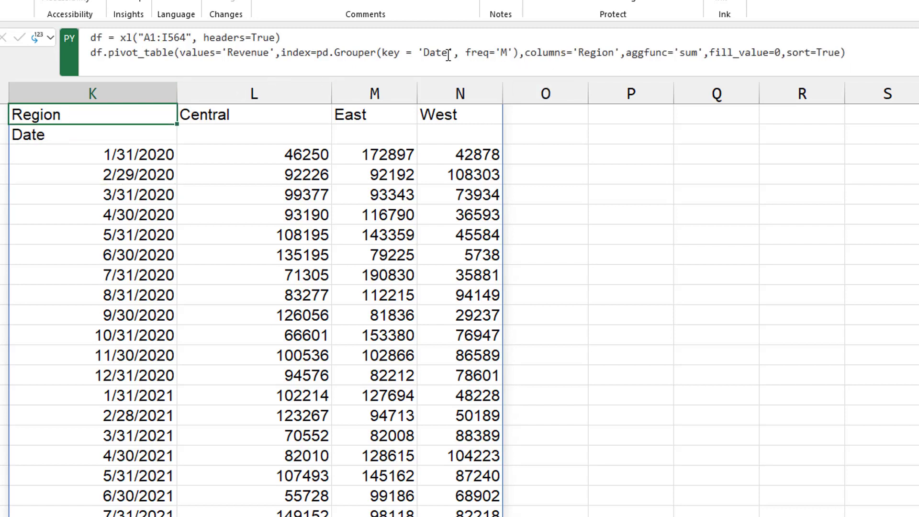
{"action": "left_click", "coordinate": [502, 51]}
{"action": "type", "text": "W"}
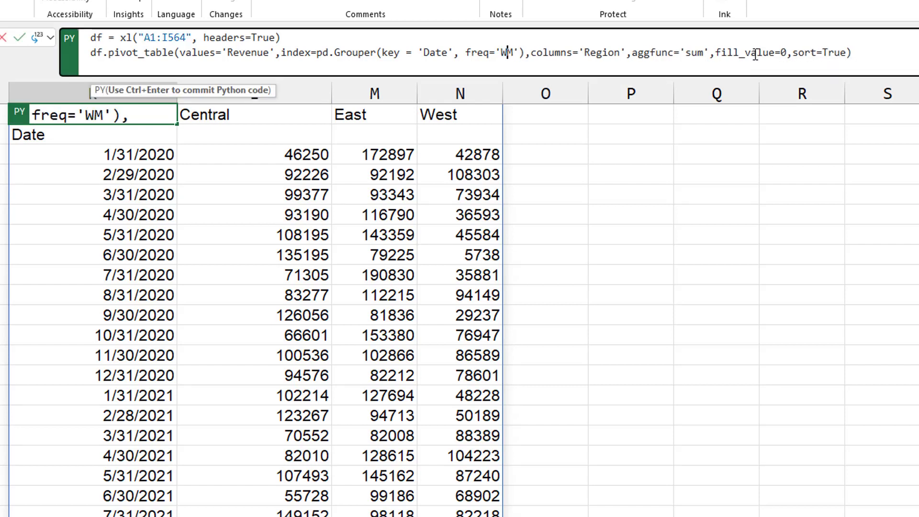
{"action": "key", "text": "Delete"}
{"action": "key", "text": "ctrl+Return"}
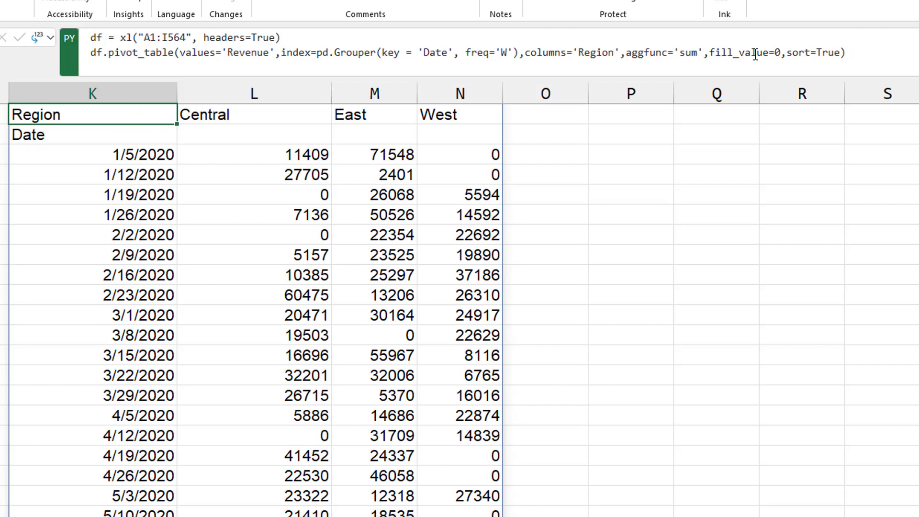
Change the frequency to 'Q', then to quarter-start 'QS', rerunning after each edit
{"action": "left_click", "coordinate": [501, 49]}
{"action": "type", "text": "Q"}
{"action": "key", "text": "Delete"}
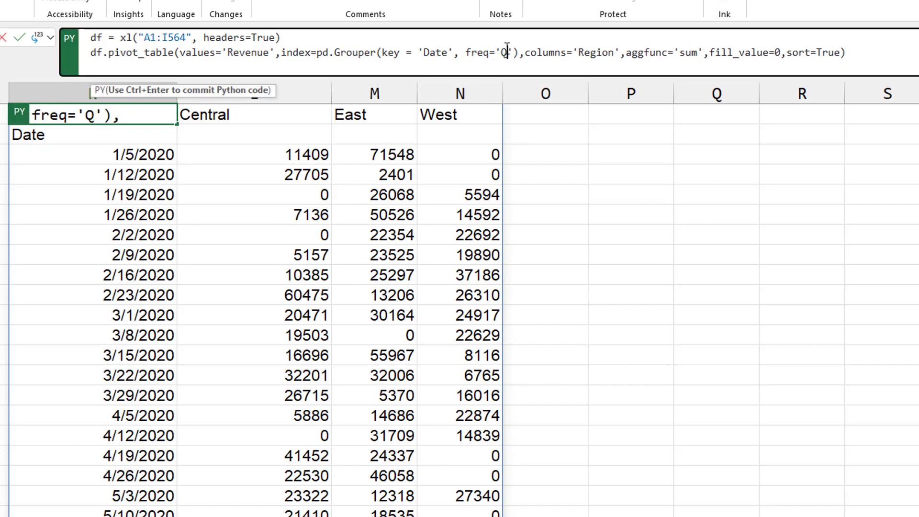
{"action": "key", "text": "ctrl+Return"}
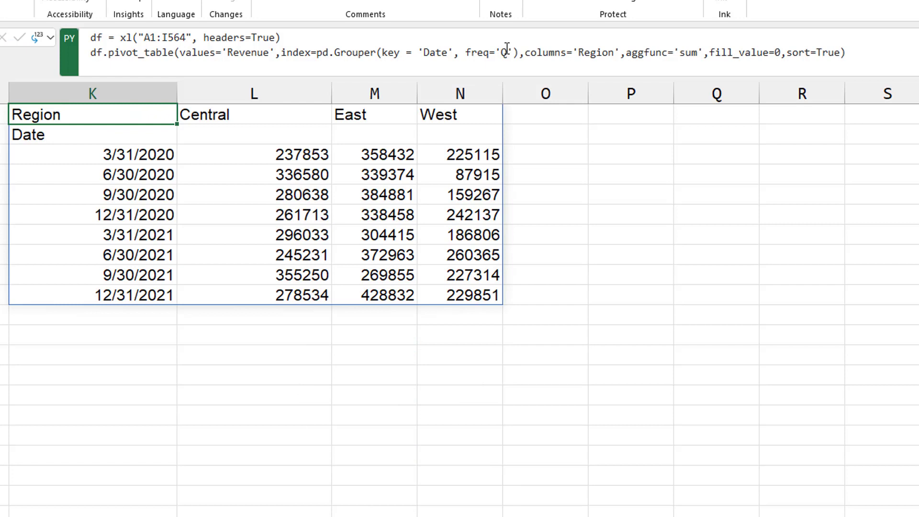
{"action": "left_click", "coordinate": [508, 49]}
{"action": "type", "text": "S"}
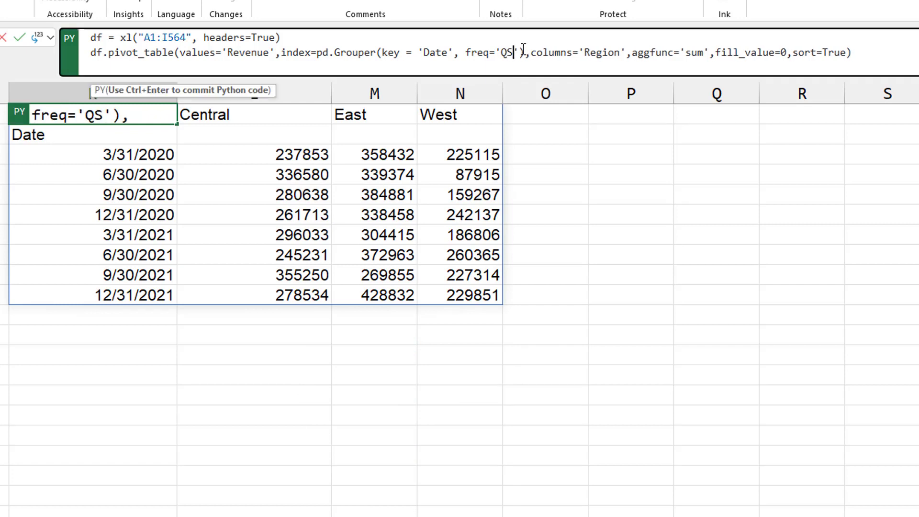
{"action": "key", "text": "ctrl+Return"}
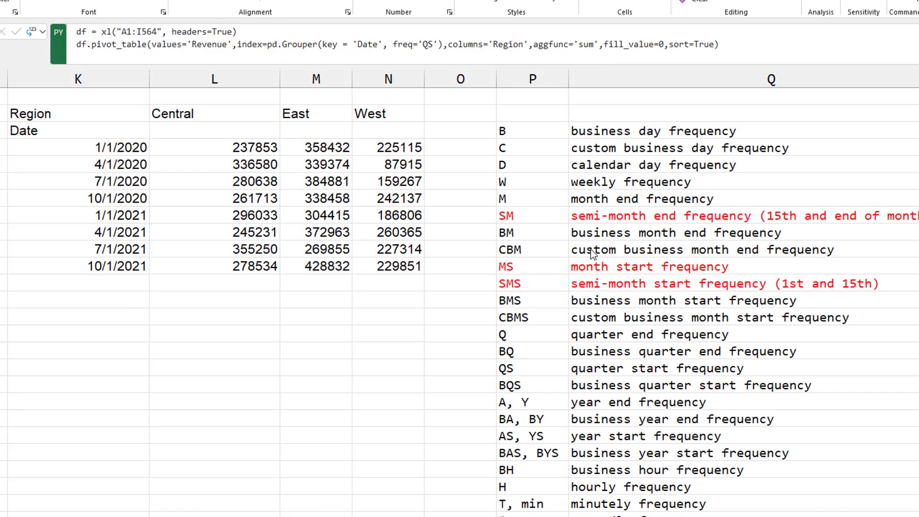
Set the Grouper frequency to 'SM', then to 'SMS', rerunning the pivot after each change
{"action": "left_click", "coordinate": [425, 44]}
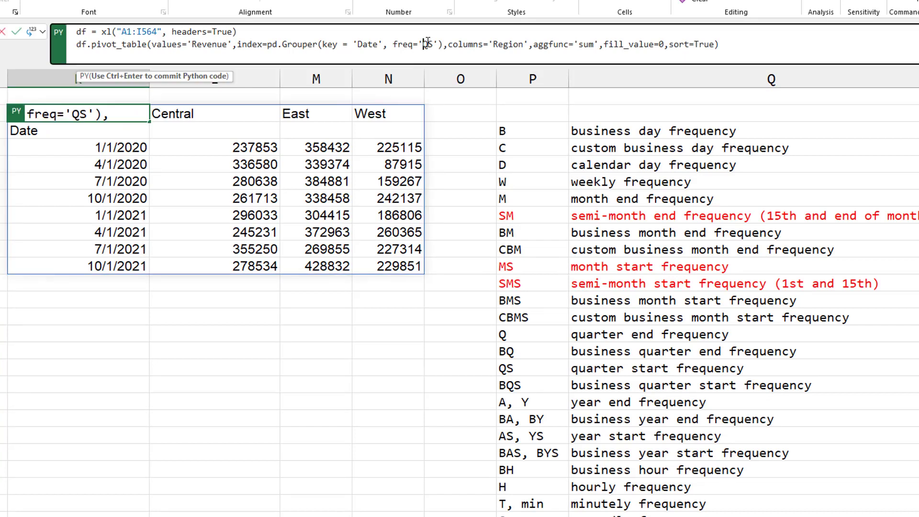
{"action": "type", "text": "SM"}
{"action": "key", "text": "Delete"}
{"action": "key", "text": "Delete"}
{"action": "key", "text": "ctrl+Return"}
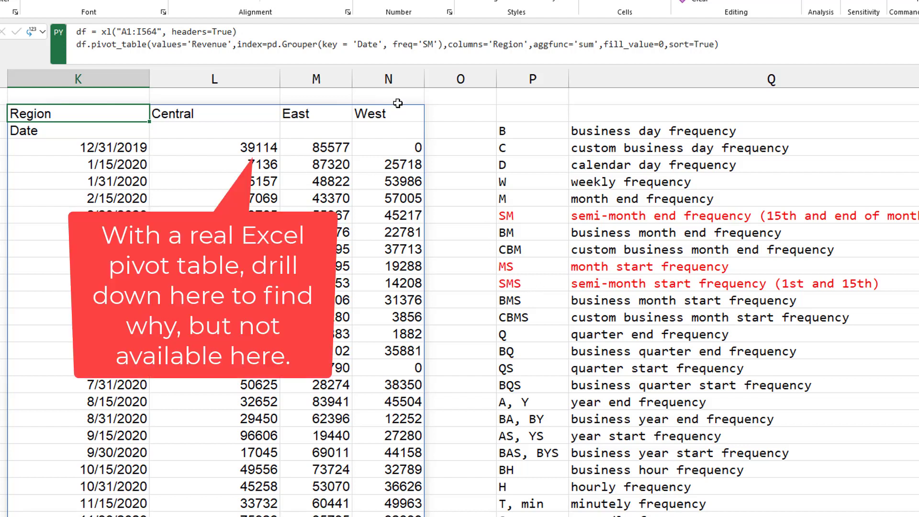
{"action": "left_click", "coordinate": [433, 42]}
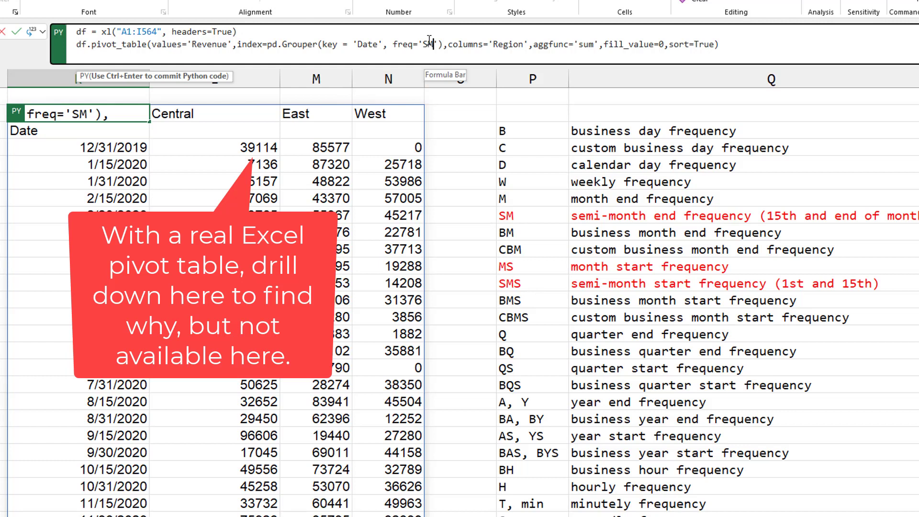
{"action": "type", "text": "S"}
{"action": "key", "text": "ctrl+Return"}
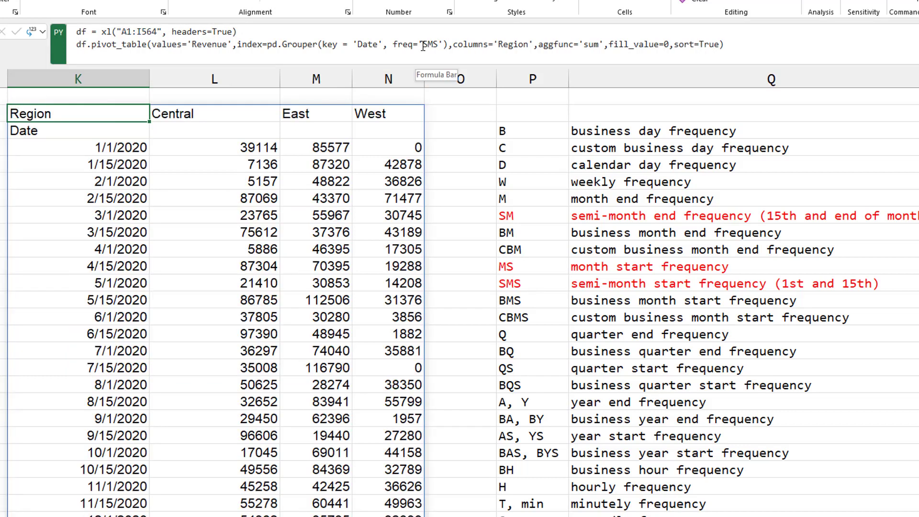
Change the pivot's date frequency to 'W', then to '2W', rerunning each time
{"action": "left_click", "coordinate": [423, 44]}
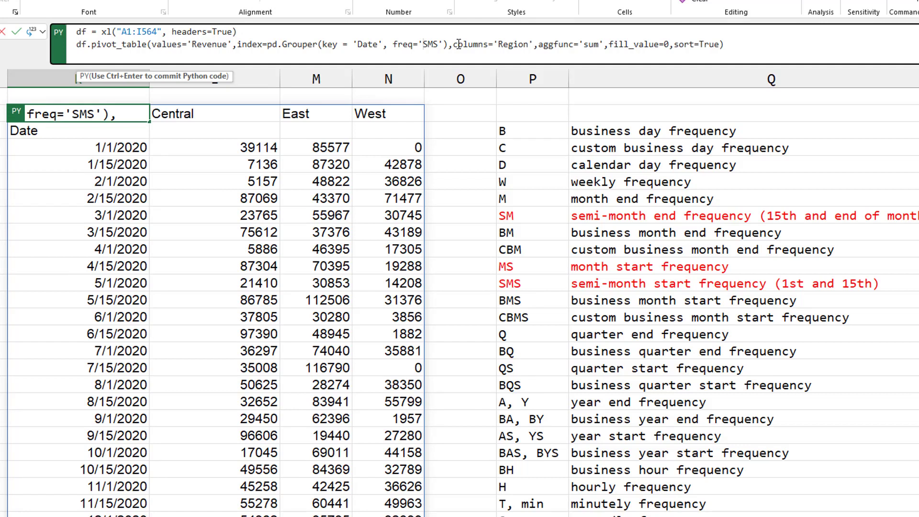
{"action": "type", "text": "W"}
{"action": "key", "text": "Delete"}
{"action": "key", "text": "Delete"}
{"action": "key", "text": "Delete"}
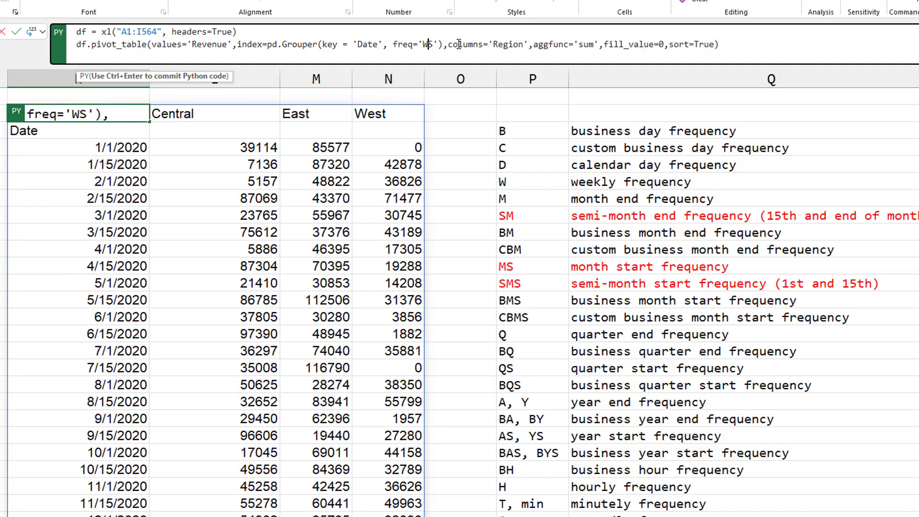
{"action": "key", "text": "ctrl+Return"}
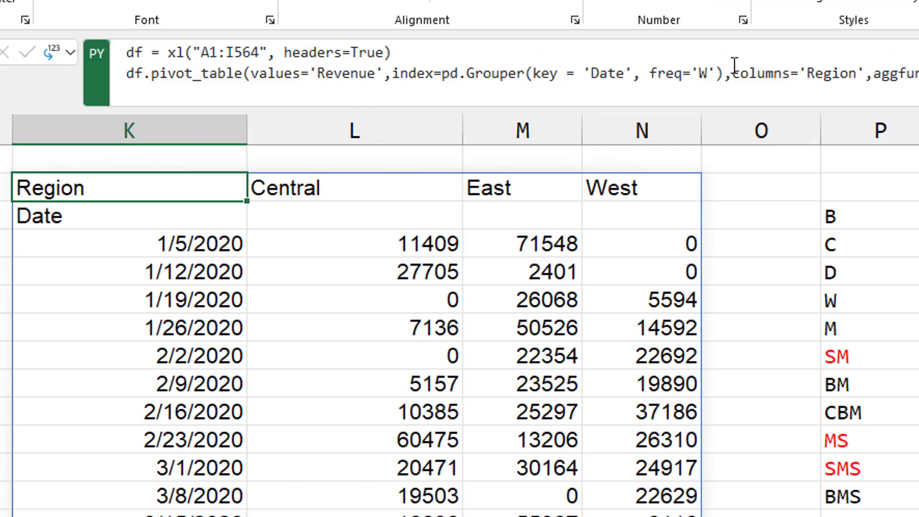
{"action": "left_click", "coordinate": [699, 73]}
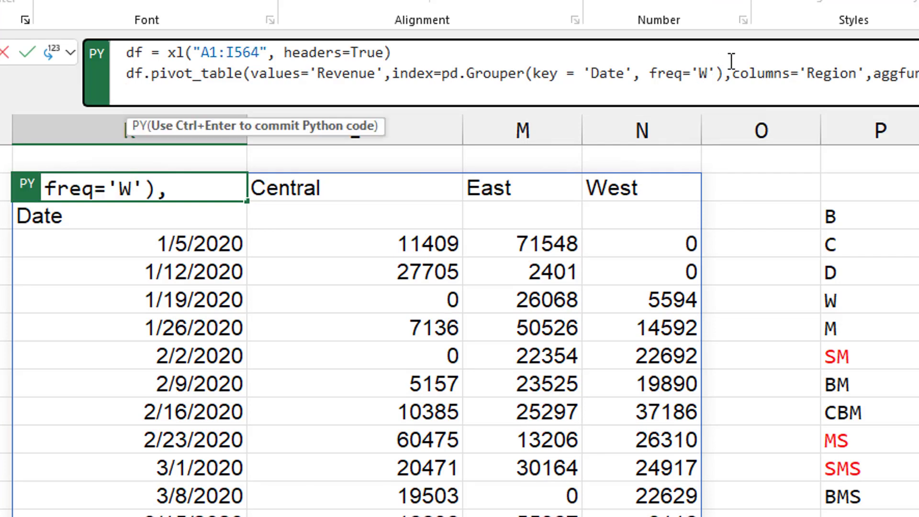
{"action": "type", "text": "2"}
{"action": "key", "text": "ctrl+Return"}
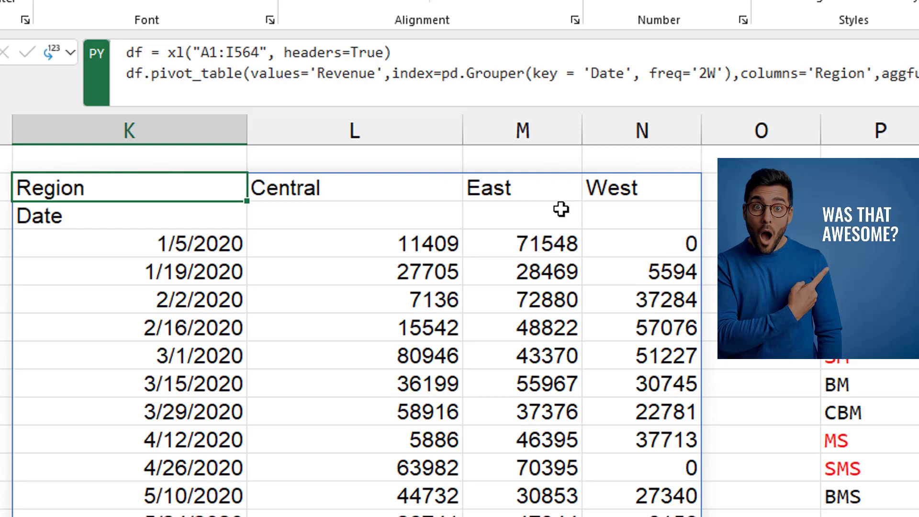
Switch the frequency to '3D', then to '14D' for 14-day periods, rerunning each time
{"action": "key", "text": "F2"}
{"action": "left_click", "coordinate": [717, 70]}
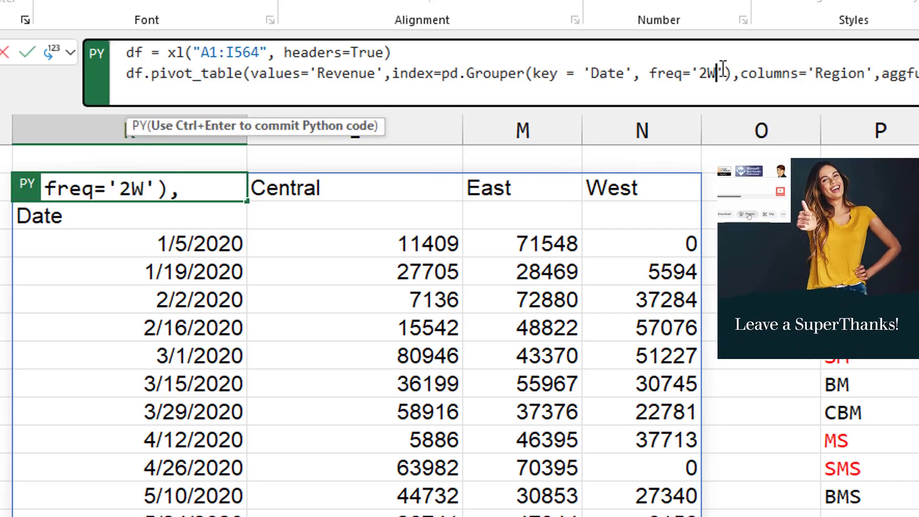
{"action": "key", "text": "Left"}
{"action": "double_click", "coordinate": [713, 72]}
{"action": "key", "text": "BackSpace"}
{"action": "type", "text": "3D"}
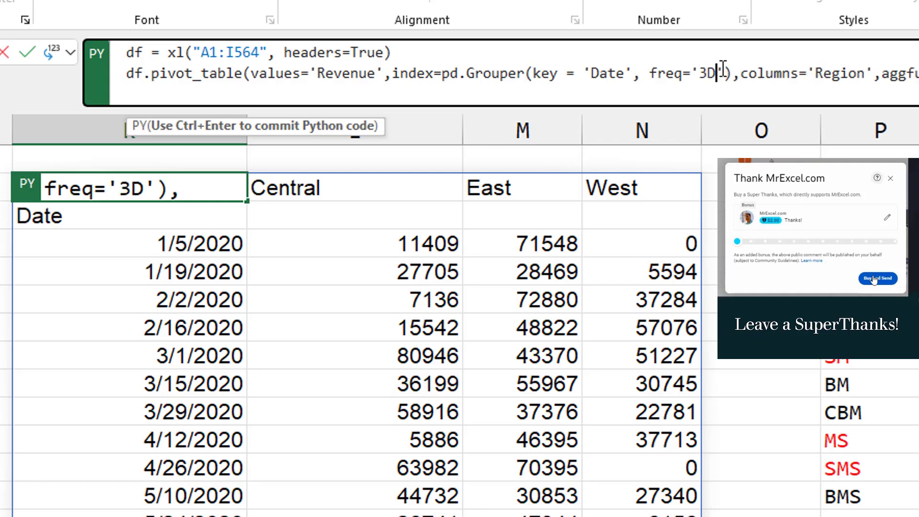
{"action": "key", "text": "ctrl+Return"}
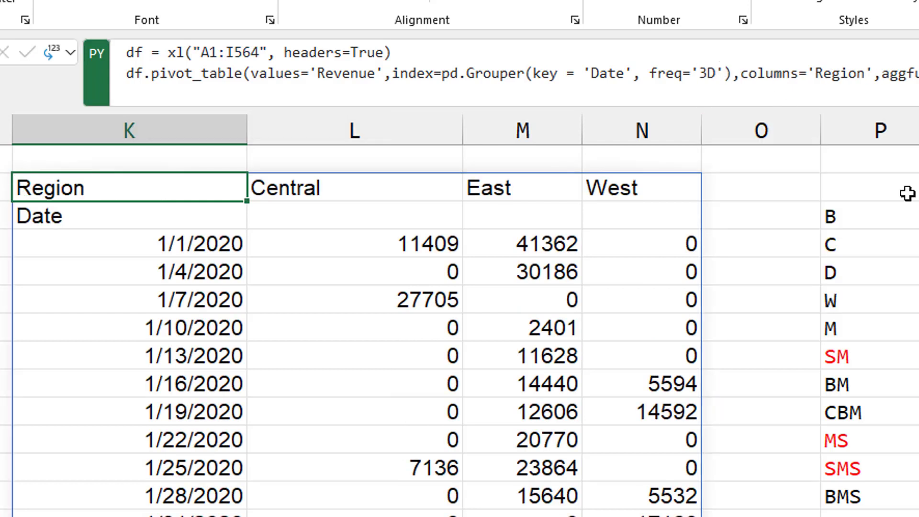
{"action": "left_click", "coordinate": [700, 74]}
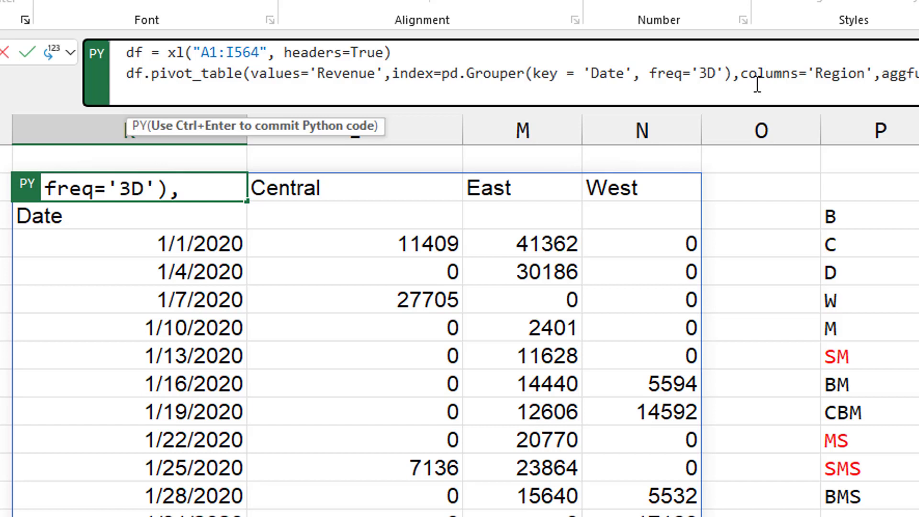
{"action": "type", "text": "14"}
{"action": "key", "text": "Delete"}
{"action": "key", "text": "ctrl+Return"}
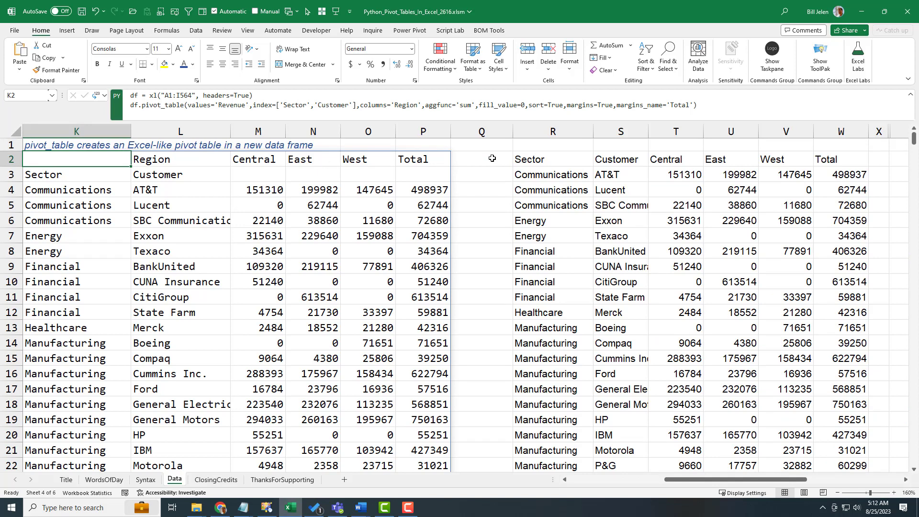
{"action": "left_click", "coordinate": [535, 160]}
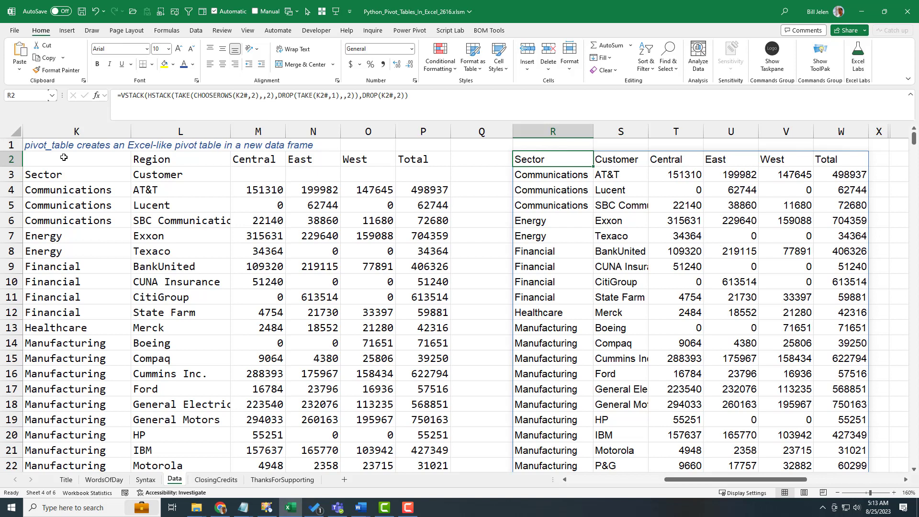
{"action": "left_click", "coordinate": [64, 157]}
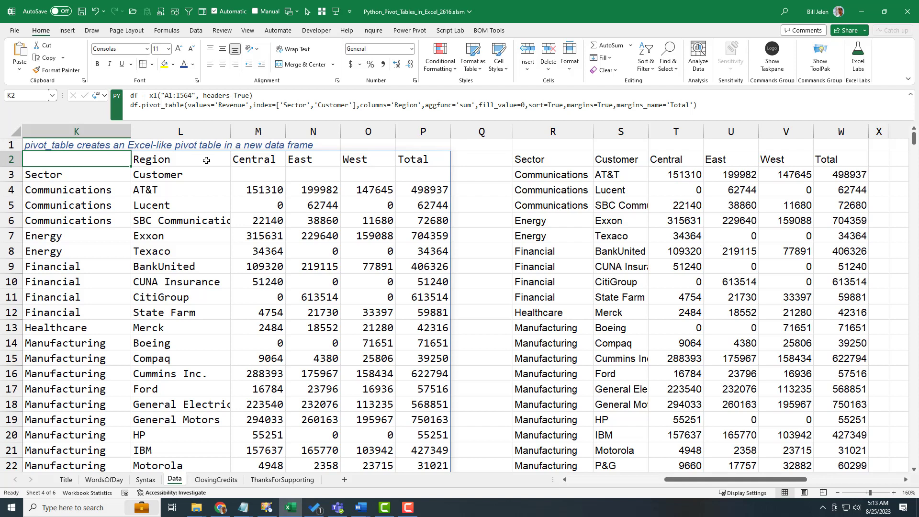
{"action": "left_click", "coordinate": [532, 158]}
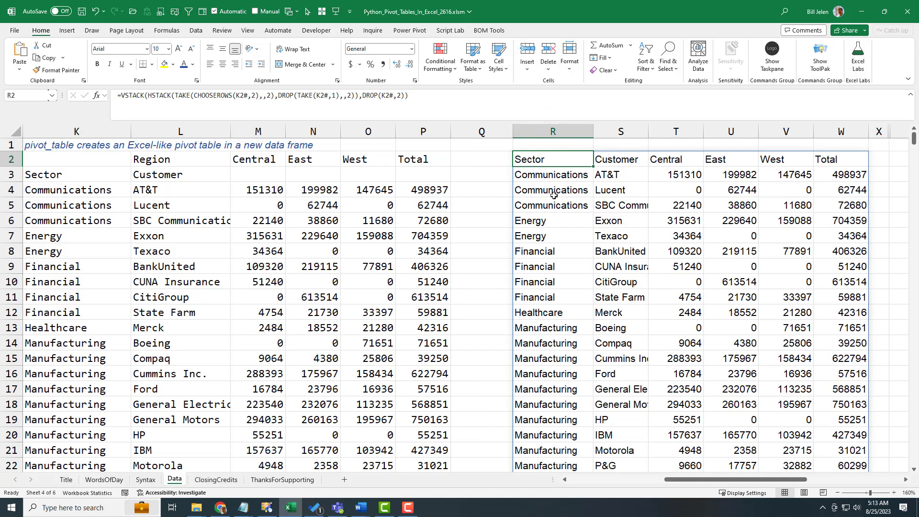
{"action": "left_click", "coordinate": [71, 161]}
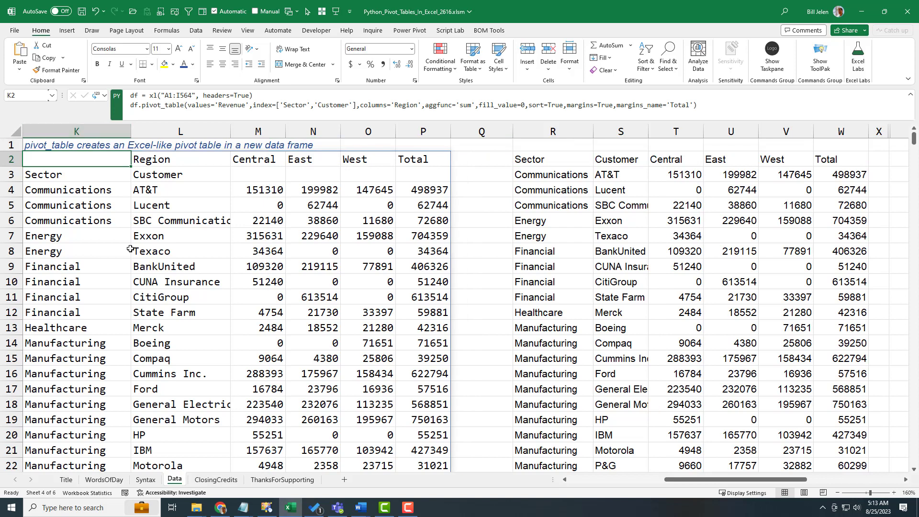
{"action": "key", "text": "ctrl+alt+shift+m"}
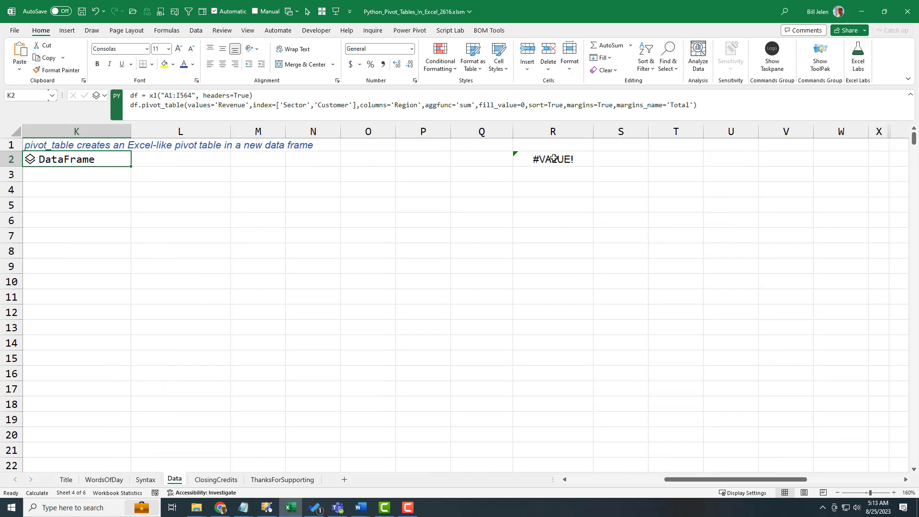
{"action": "key", "text": "ctrl+alt+shift+m"}
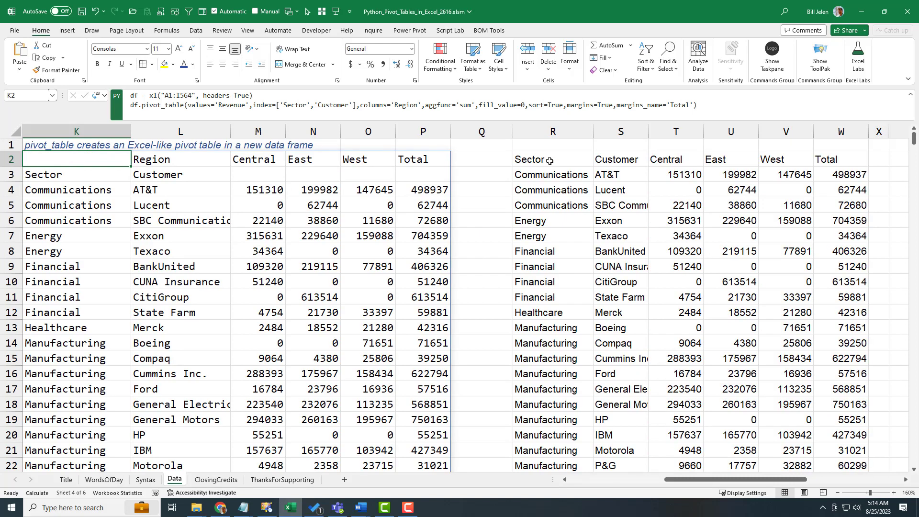